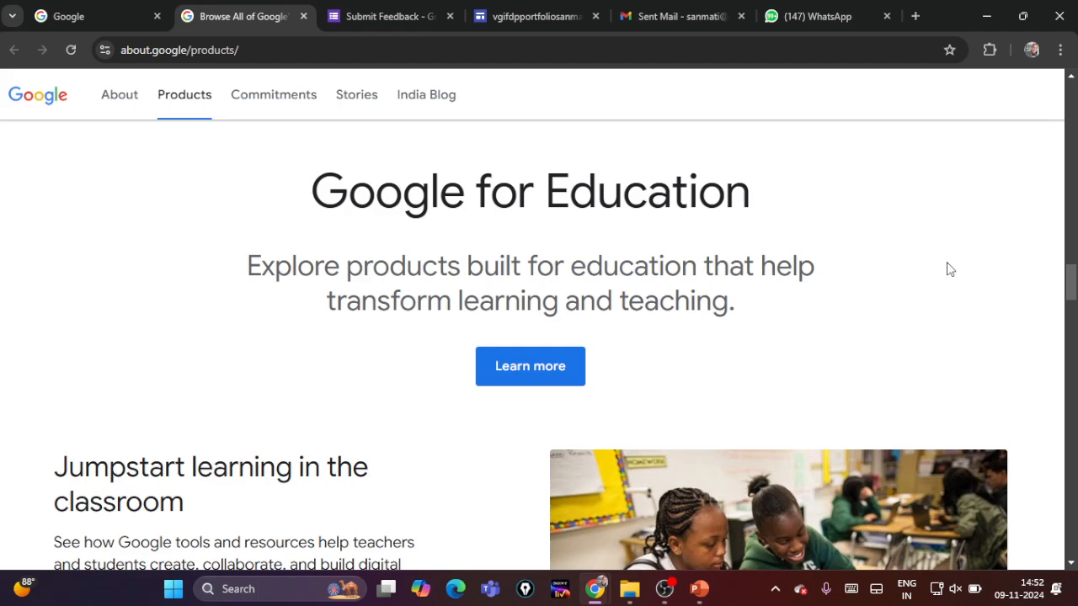
Look through the full list of Google apps on the Google homepage for Sites
left_click(108, 26)
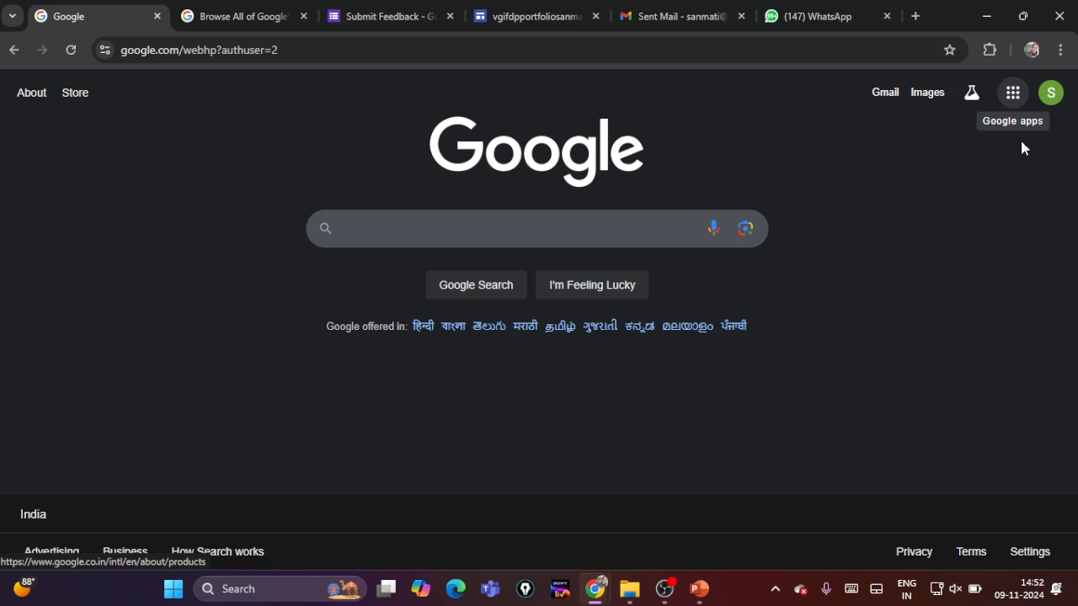
left_click(1014, 96)
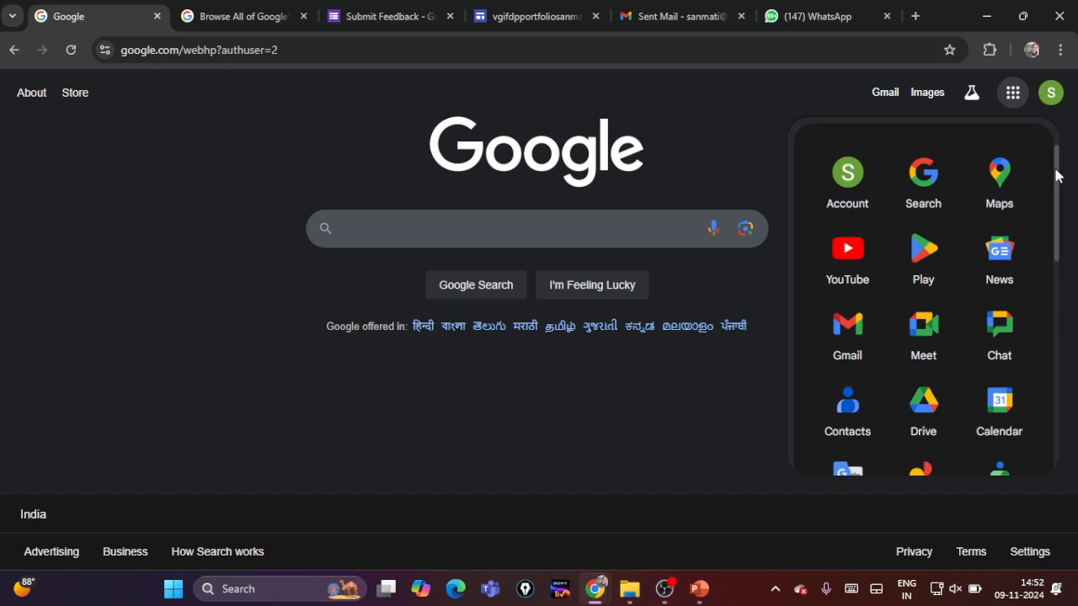
left_click_drag(1059, 176, 1065, 279)
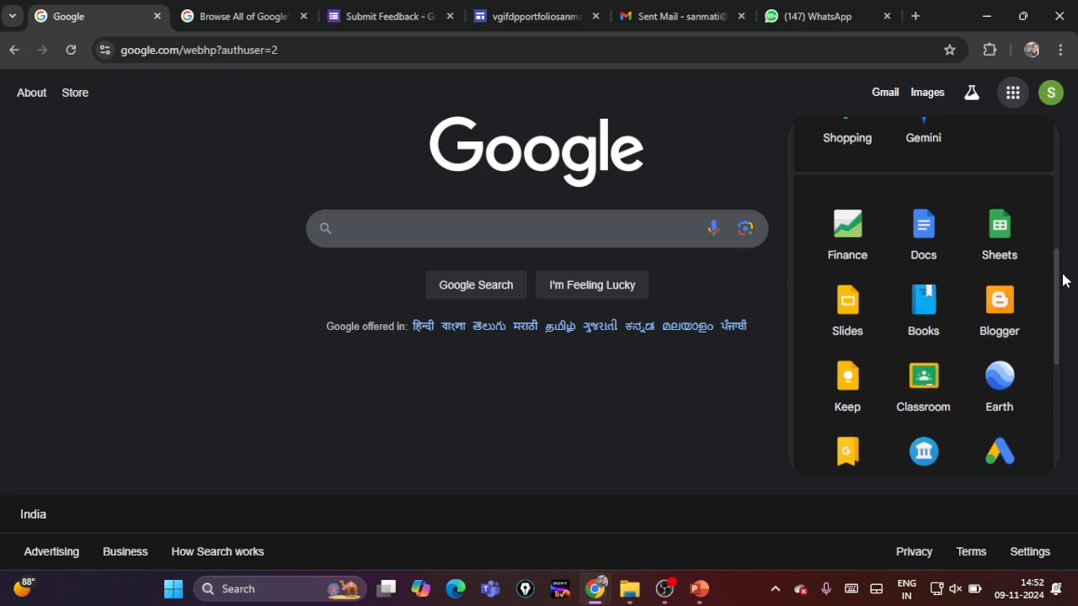
left_click_drag(1059, 299, 1064, 401)
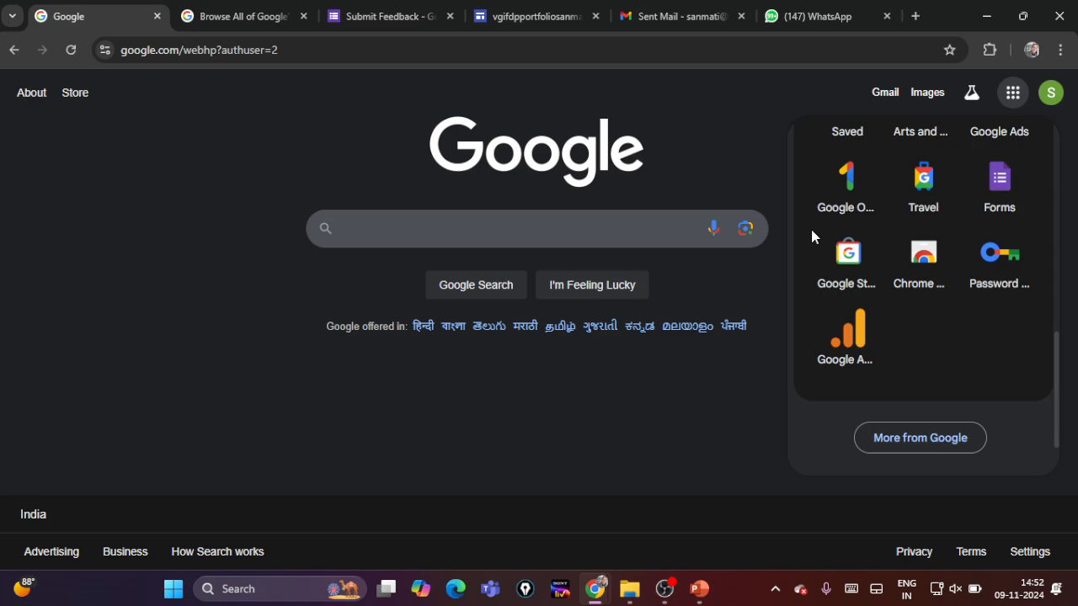
Find Sites in the complete product list on Google's products page and open it
left_click(212, 16)
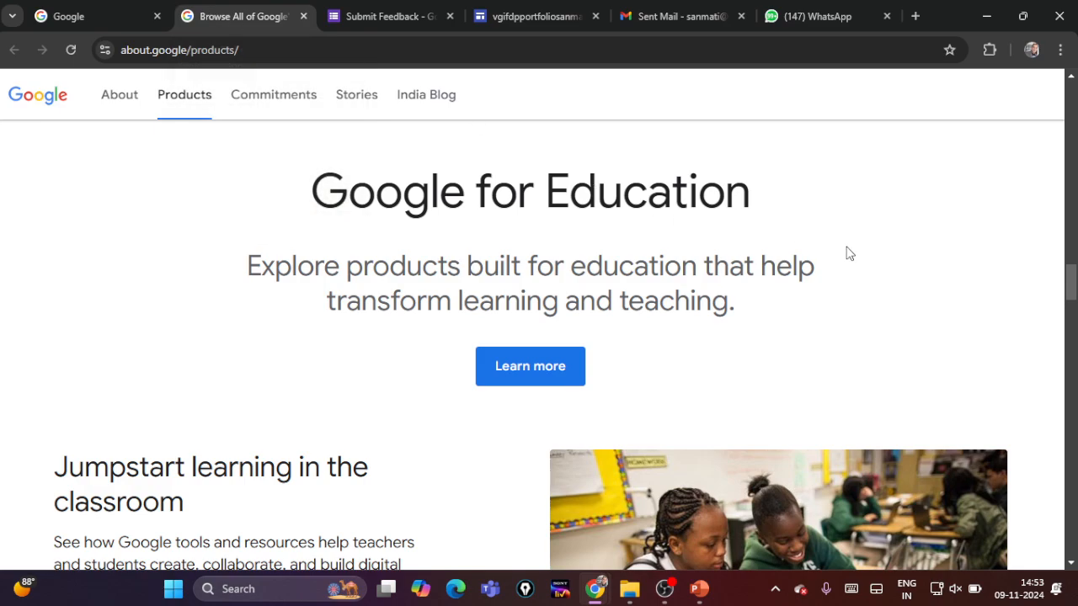
scroll(849, 254, "down", 7)
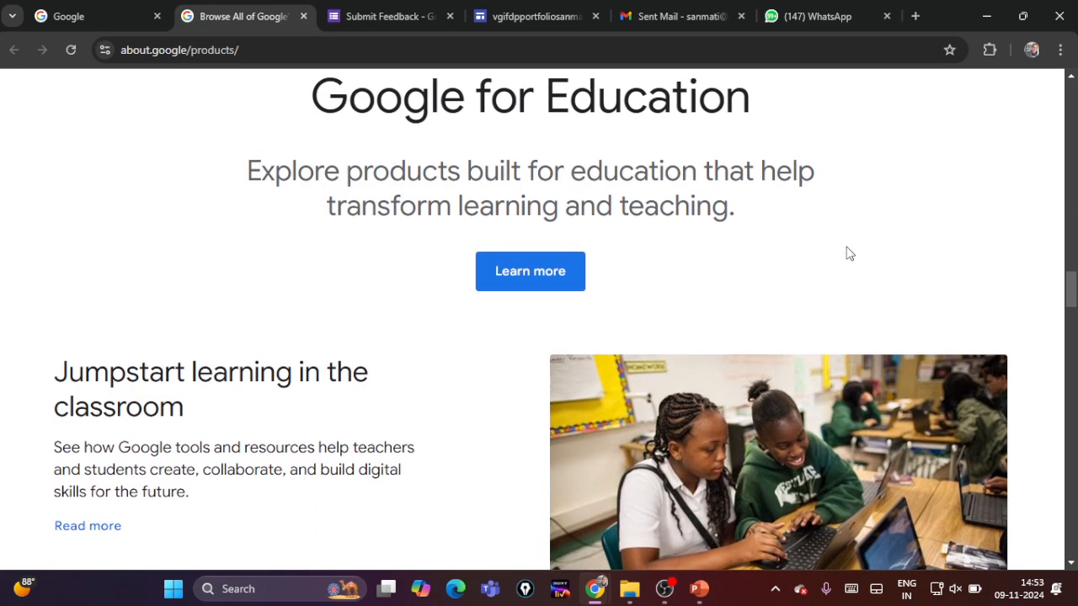
scroll(849, 255, "up", 2)
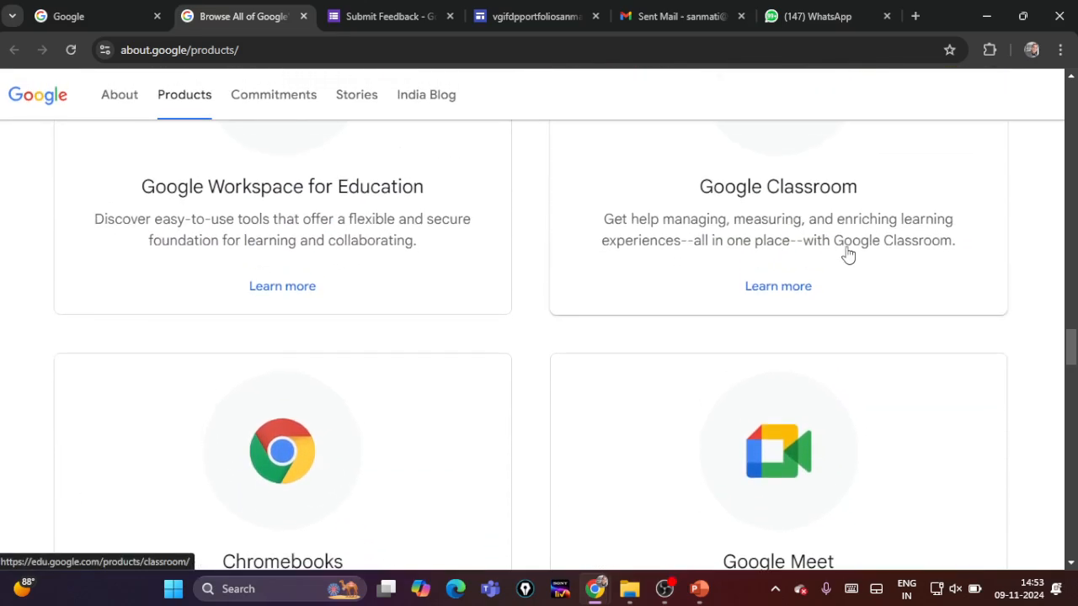
scroll(849, 255, "down", 2)
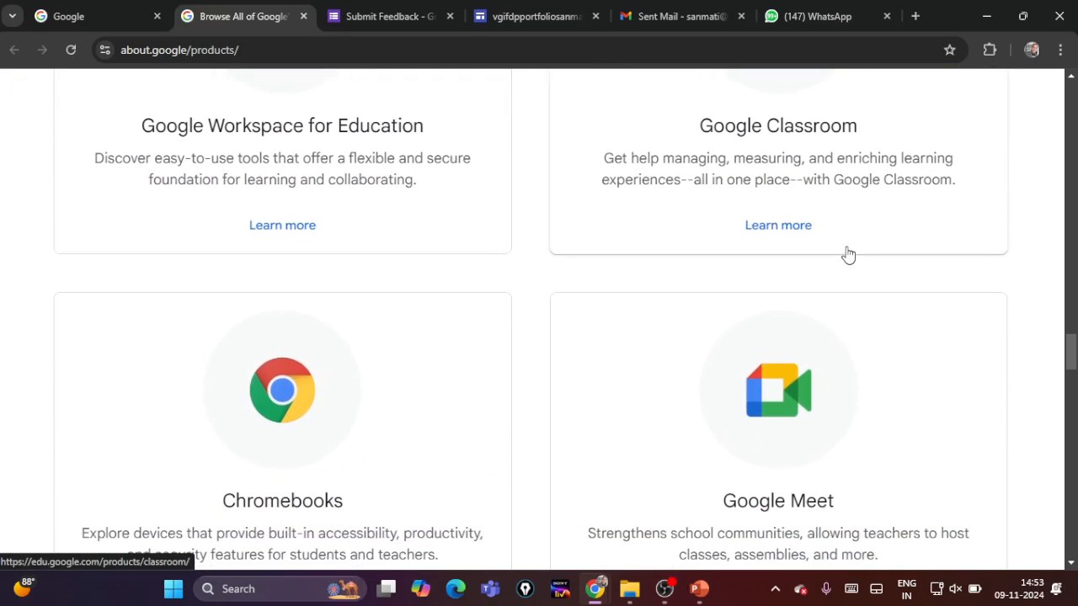
scroll(849, 254, "down", 5)
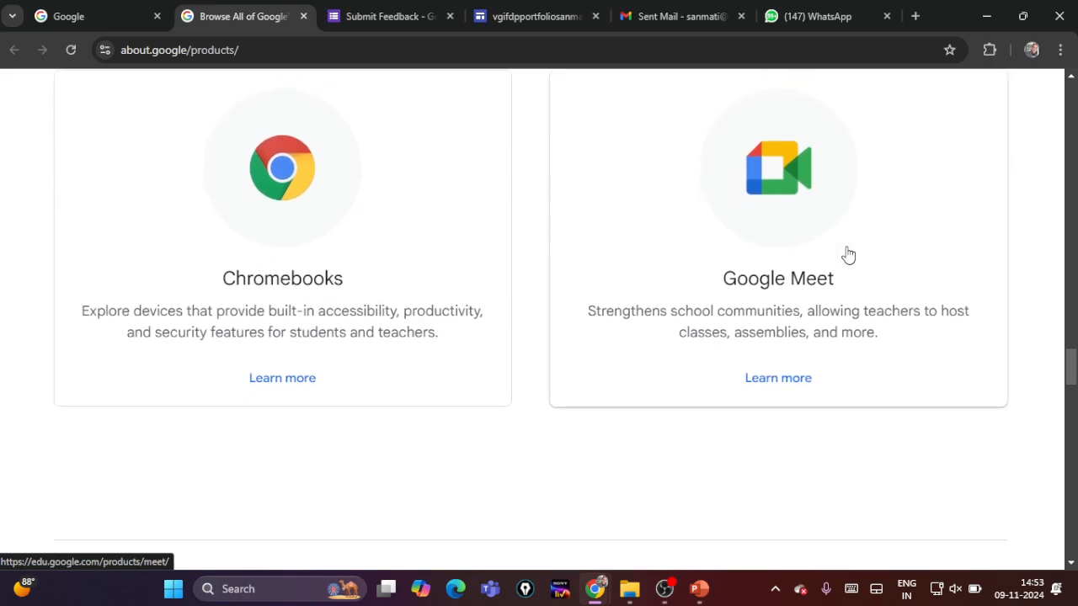
scroll(849, 255, "down", 5)
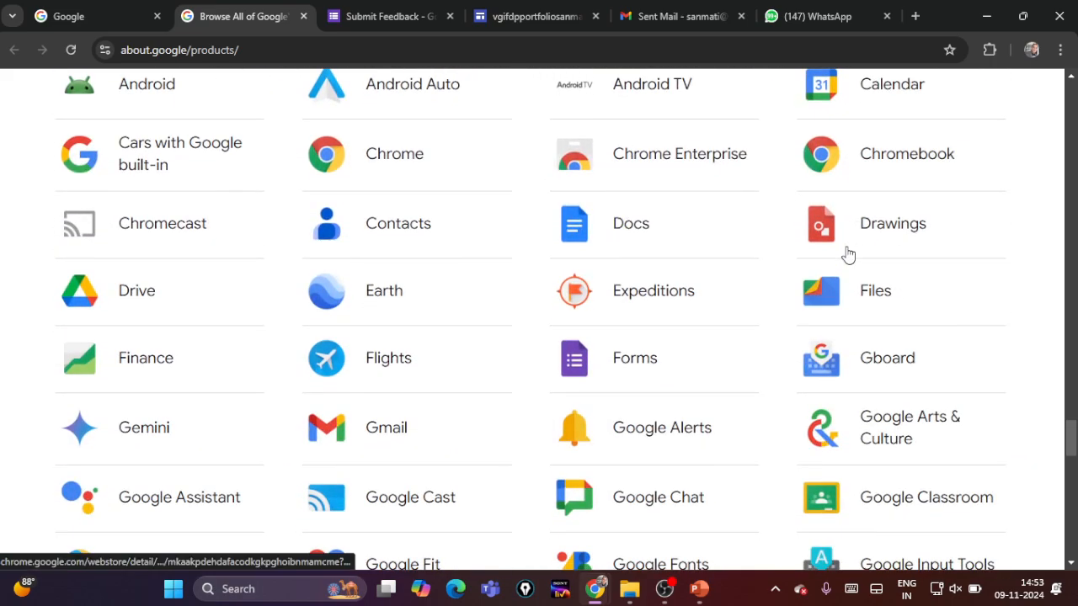
scroll(849, 254, "up", 1)
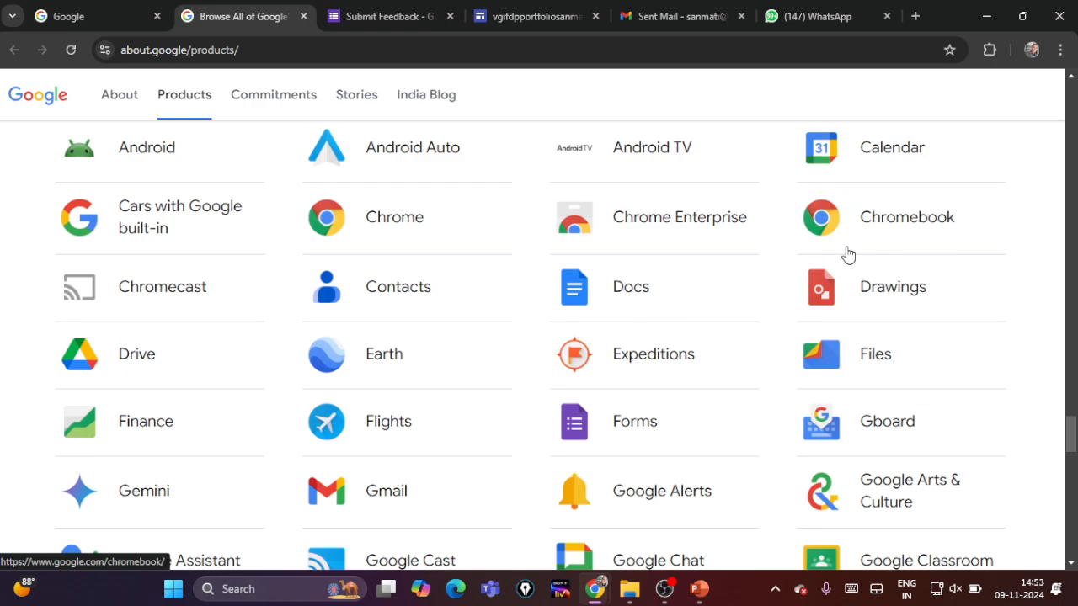
scroll(849, 254, "down", 3)
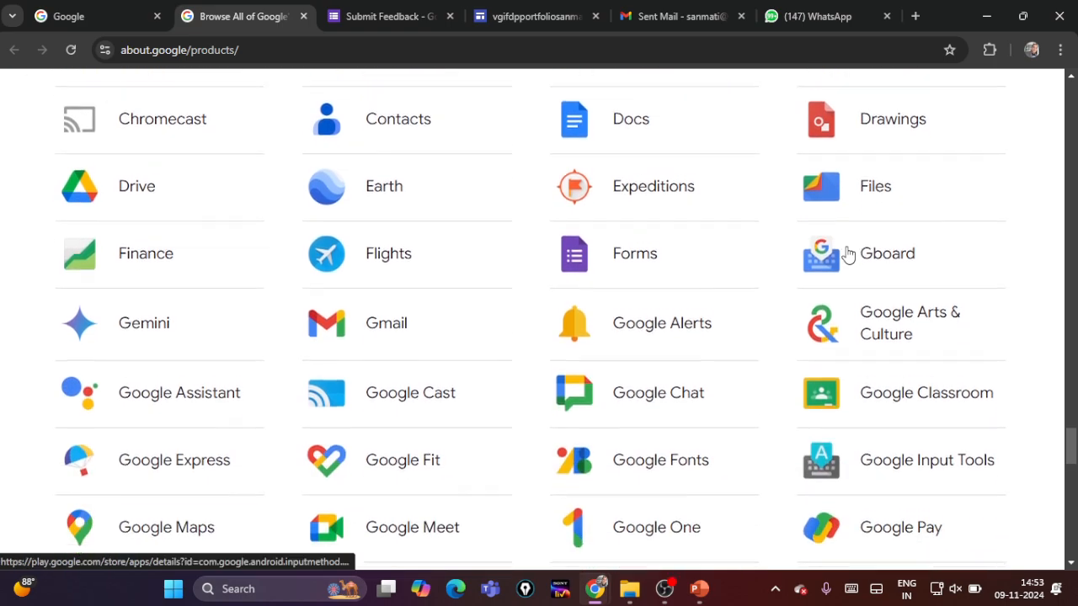
scroll(849, 254, "down", 3)
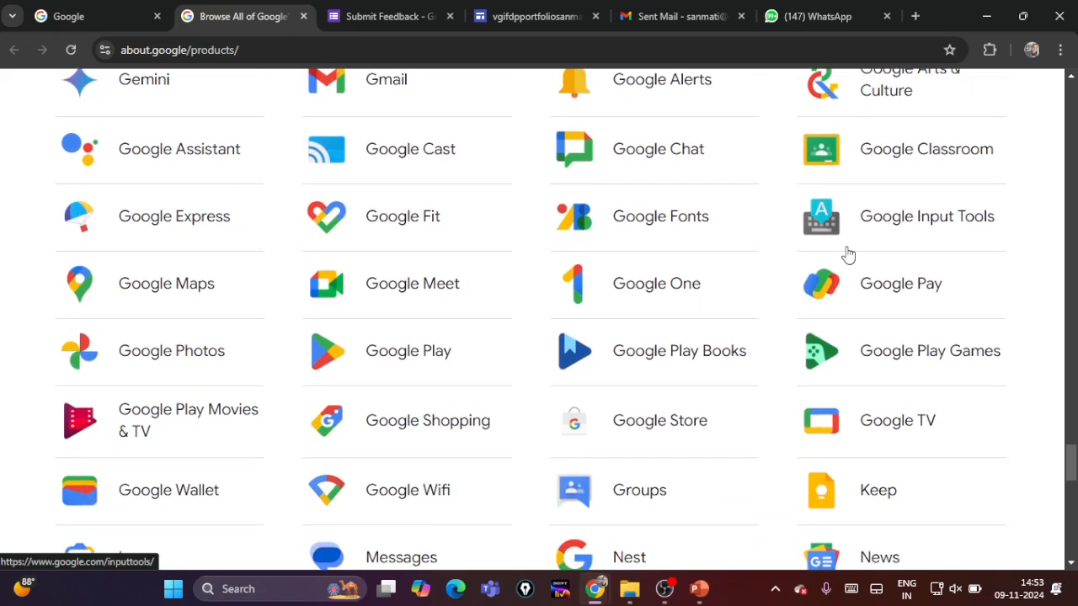
scroll(849, 254, "down", 3)
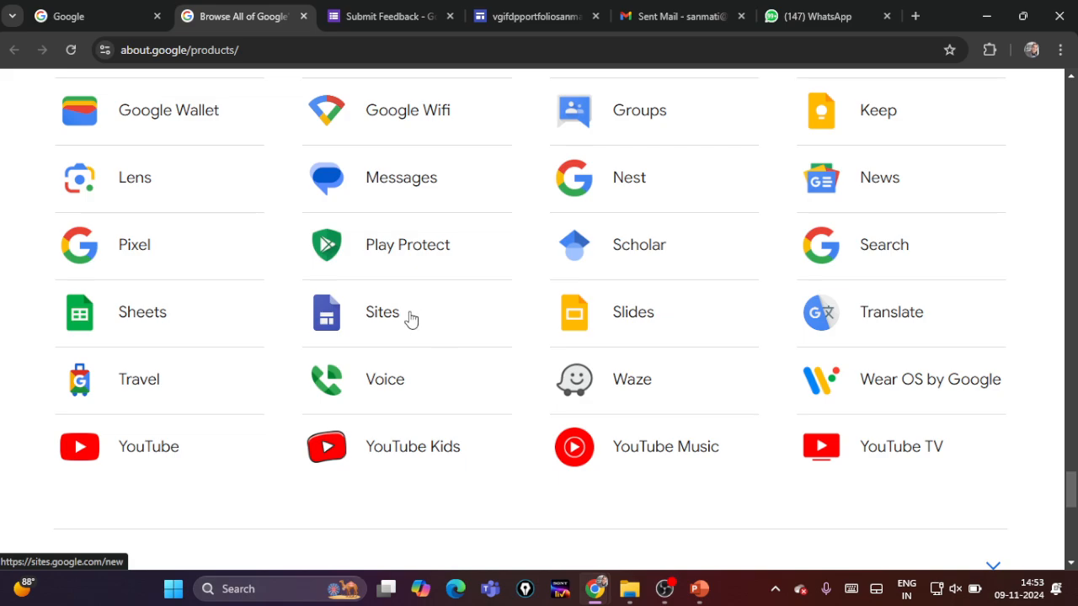
left_click(387, 323)
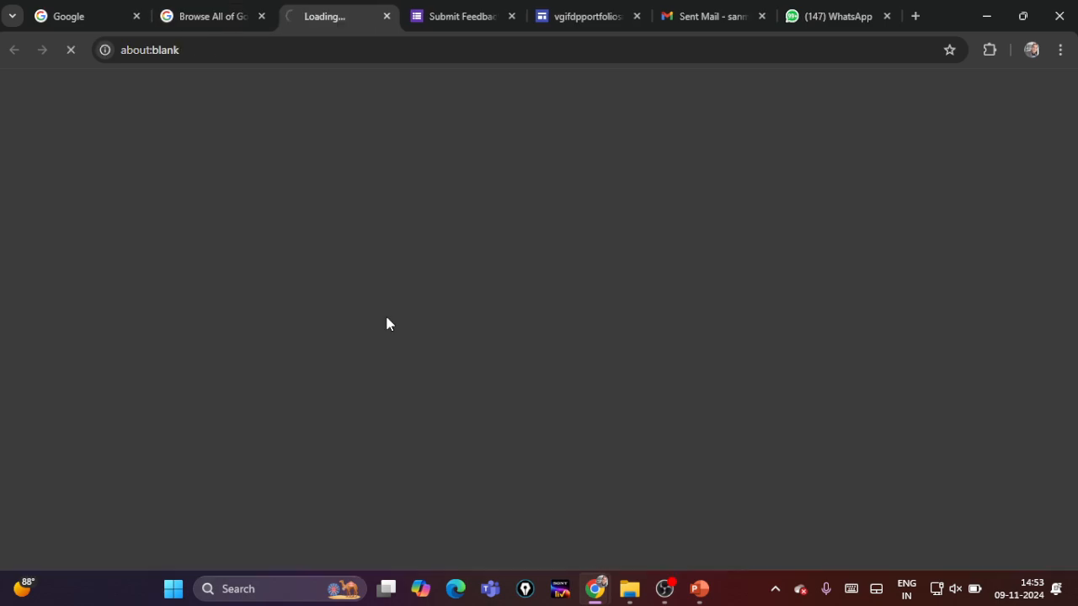
Create a new blank site in Google Sites and skip the introductory tour
scroll(910, 269, "down", 1)
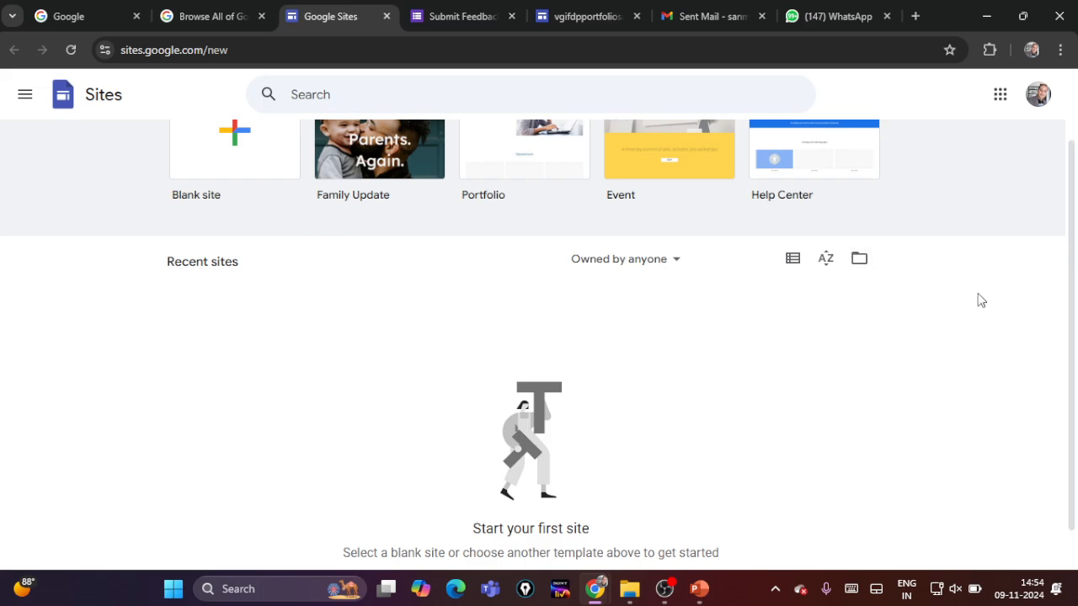
scroll(1063, 169, "up", 1)
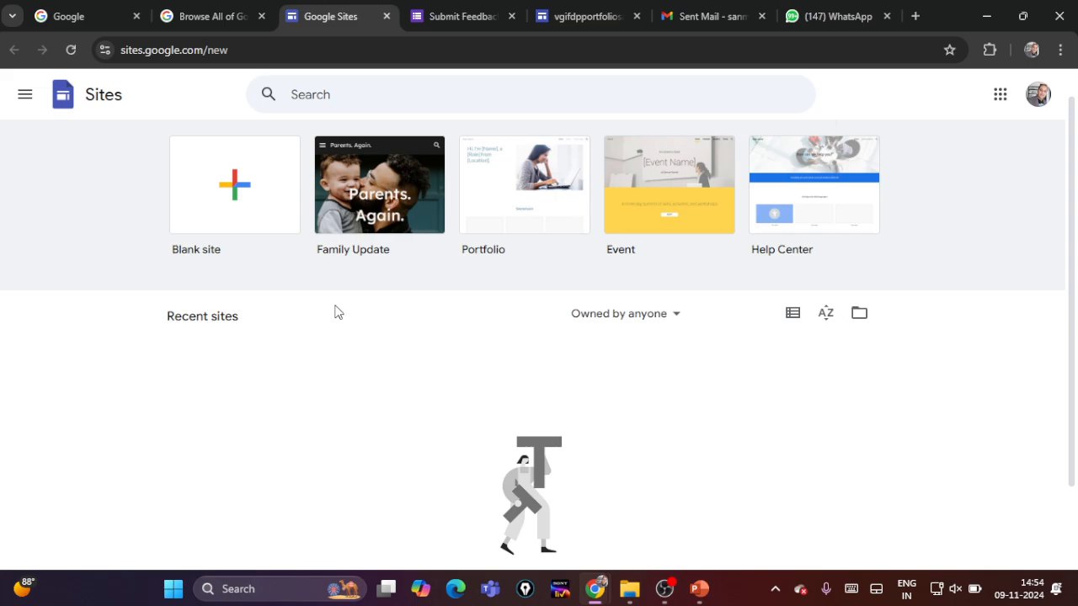
left_click(234, 193)
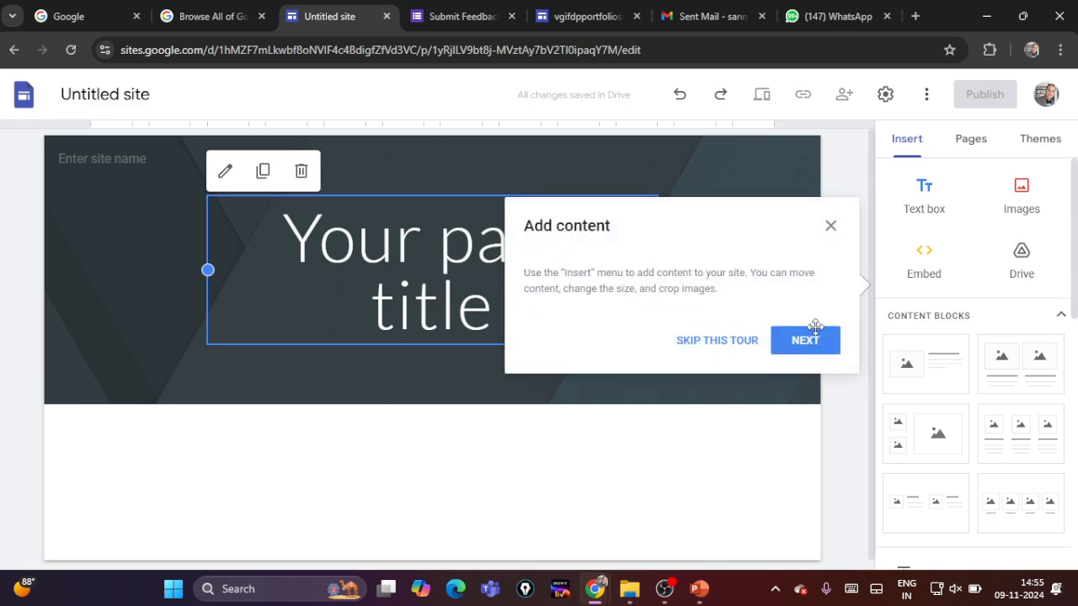
left_click(718, 341)
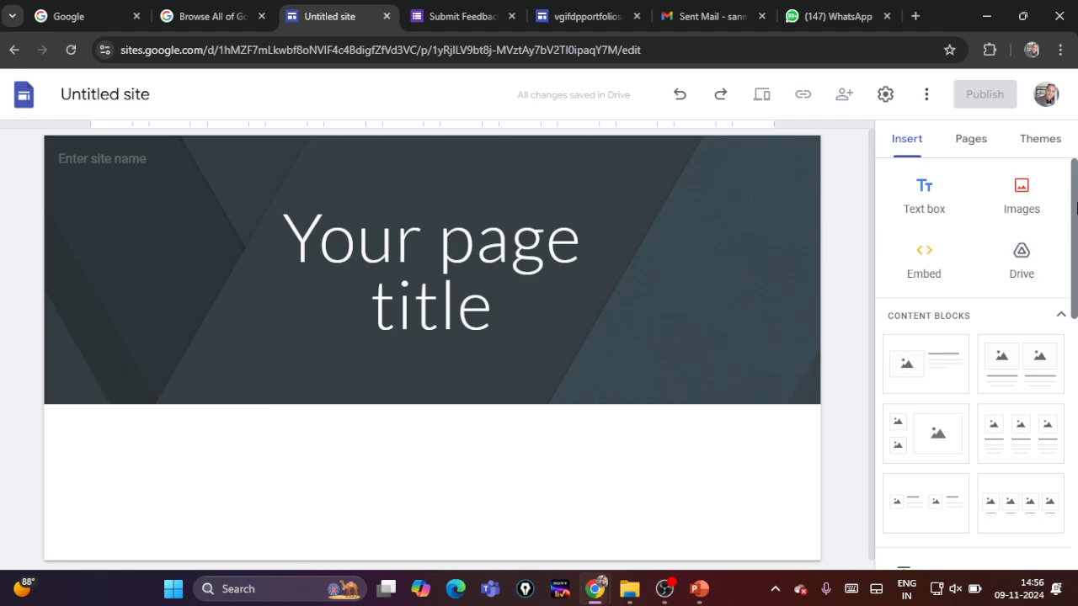
Insert the content block with one image placeholder beside a heading and text below the page header
mouse_move(1076, 208)
left_mouse_down()
mouse_move(1077, 217)
mouse_move(1077, 202)
left_mouse_up()
left_click_drag(1074, 227, 1077, 257)
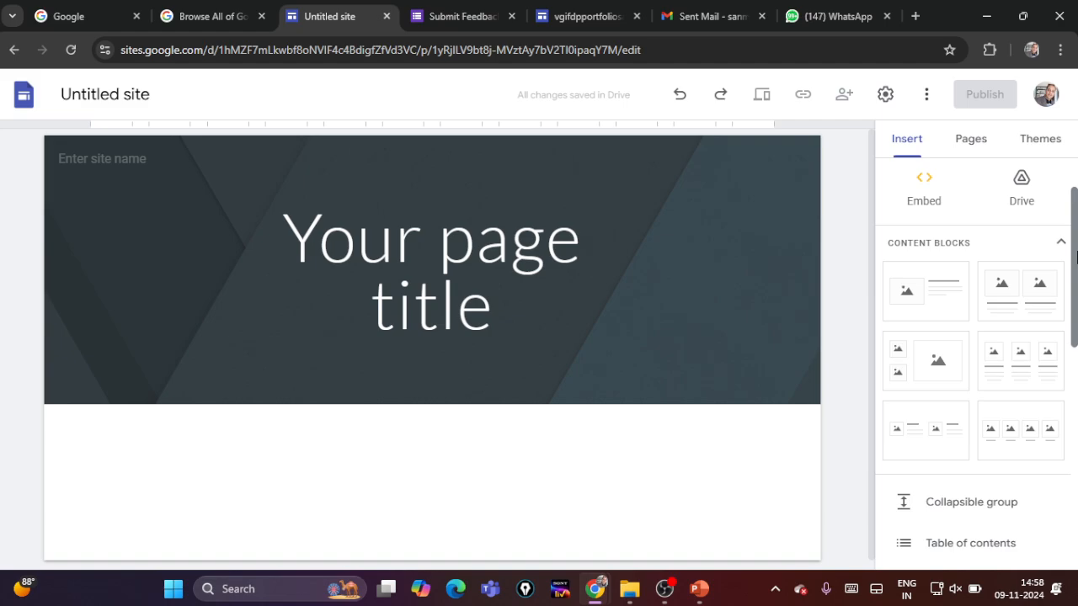
left_click(915, 312)
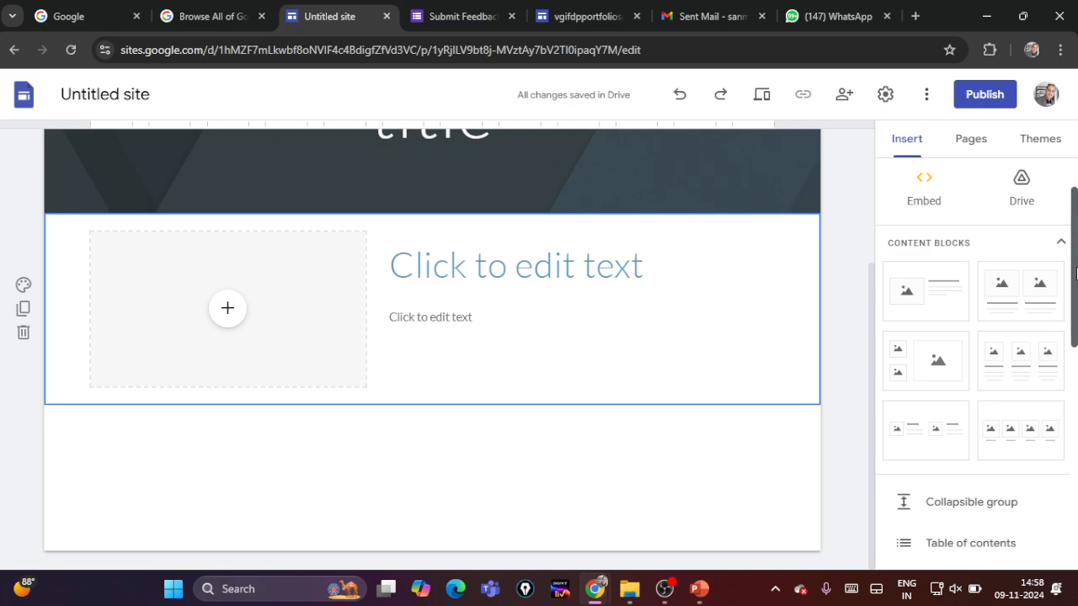
Begin inserting a button on the untitled site and name it "my you tube channel"
left_click_drag(1077, 274, 1077, 341)
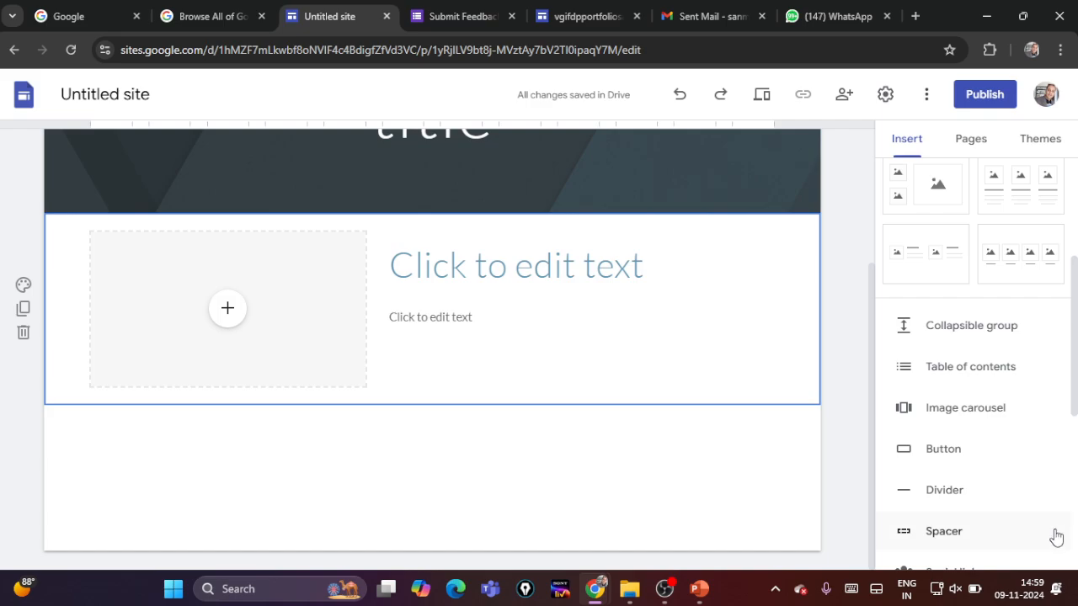
left_click_drag(1076, 384, 1075, 418)
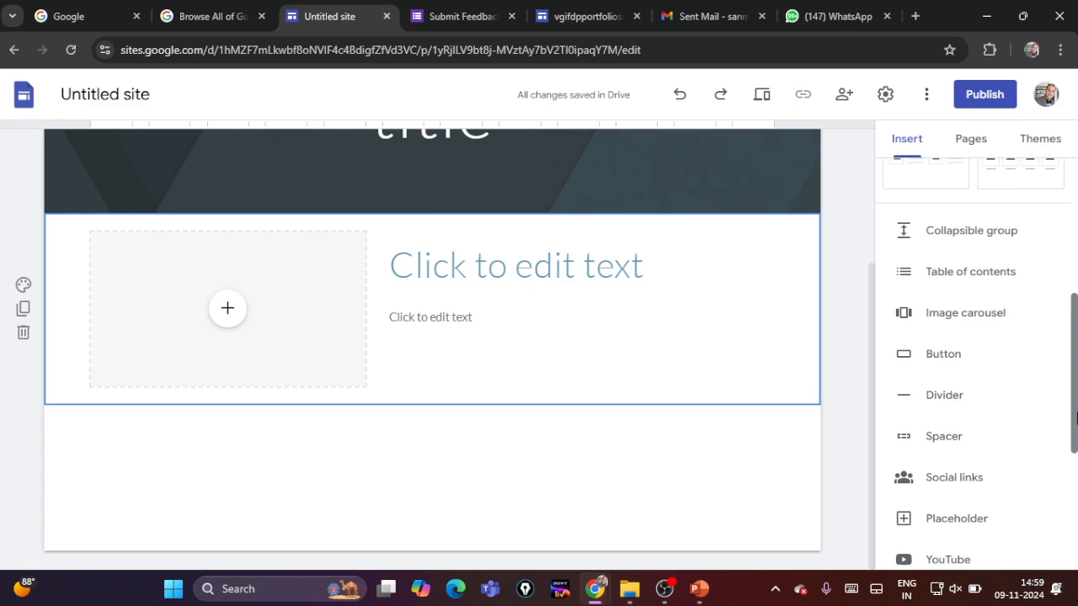
left_click(940, 354)
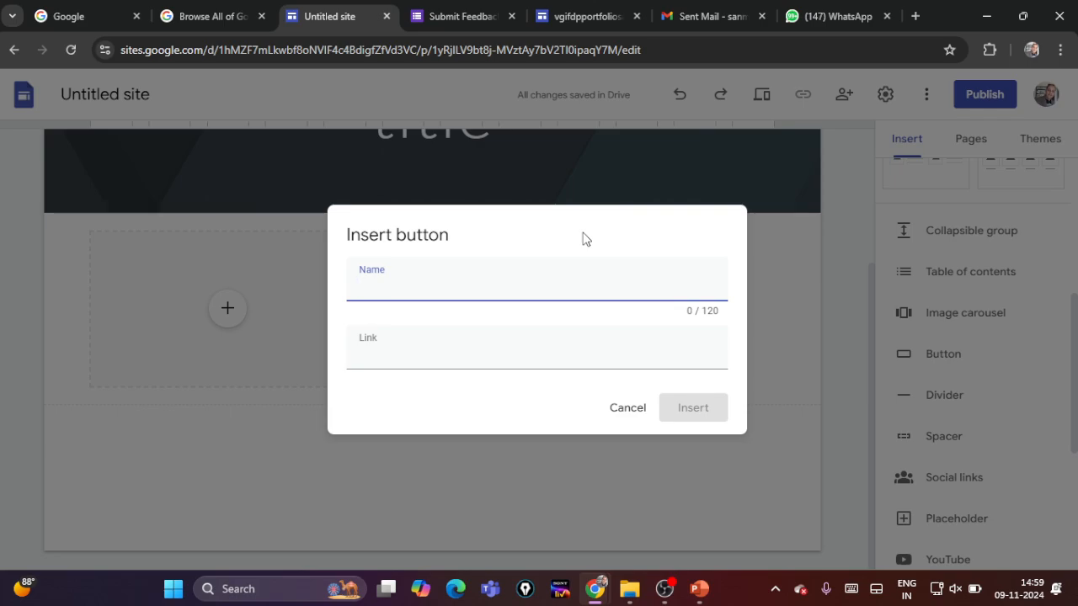
left_click(443, 355)
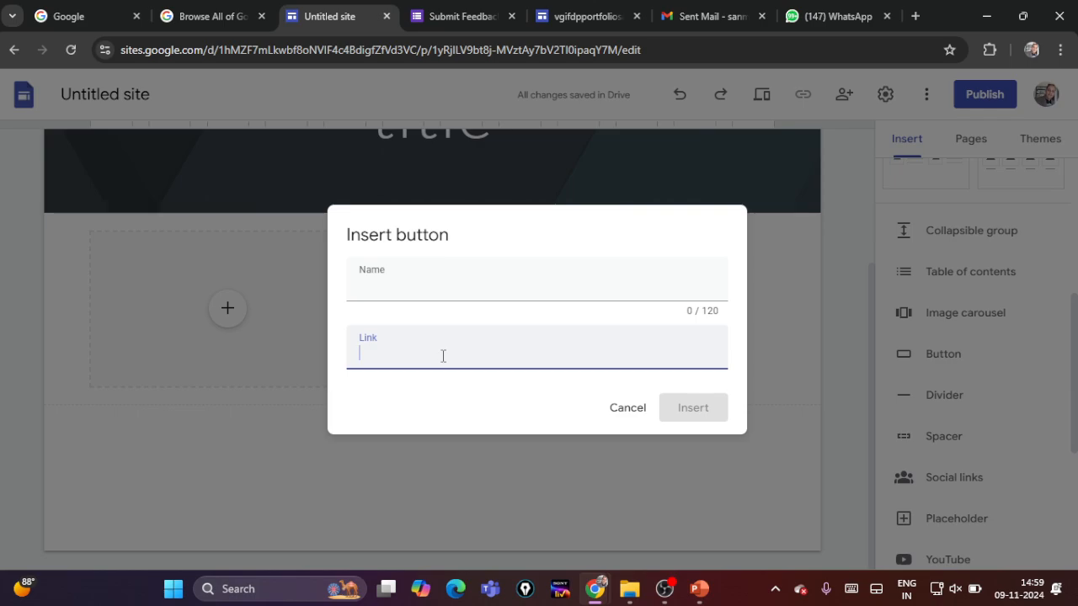
left_click(411, 287)
type("my")
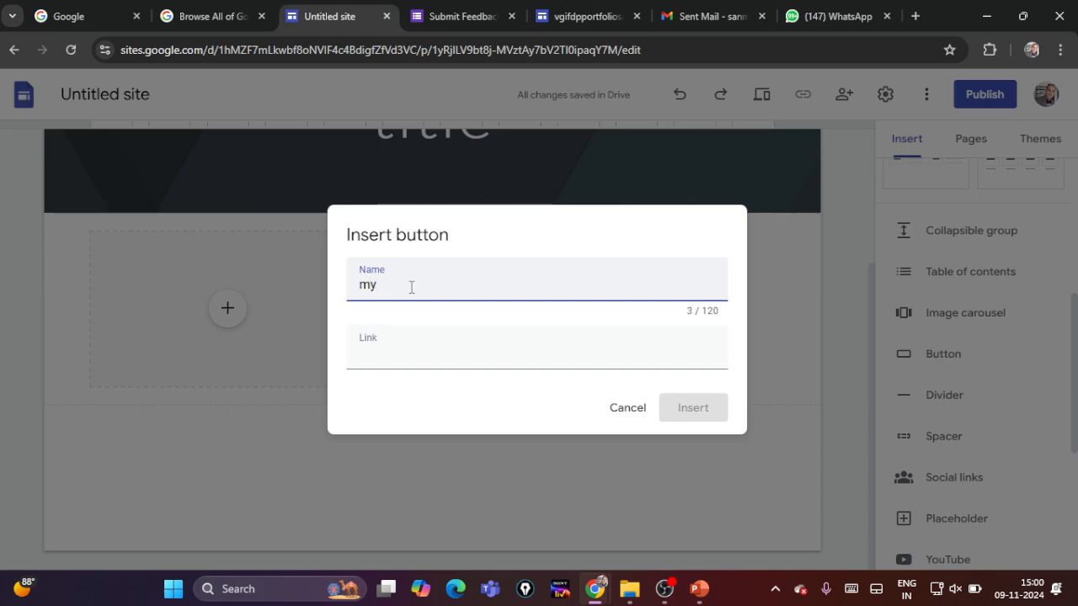
type(" you tube channel")
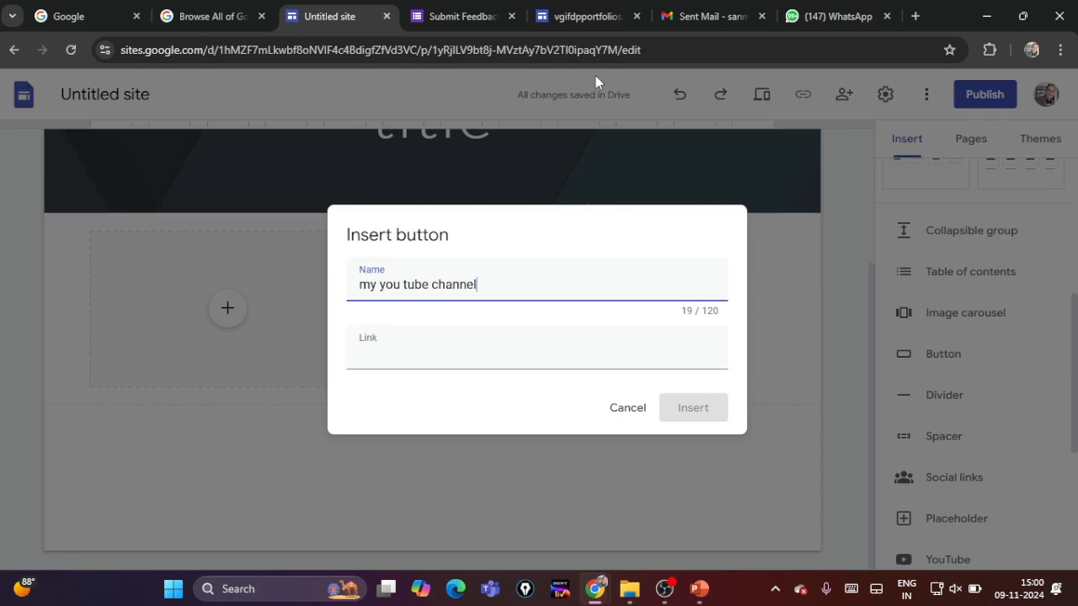
Switch to the FDP PORTFOLIO site and begin inserting a button named "Feedback Submission"
left_click(573, 19)
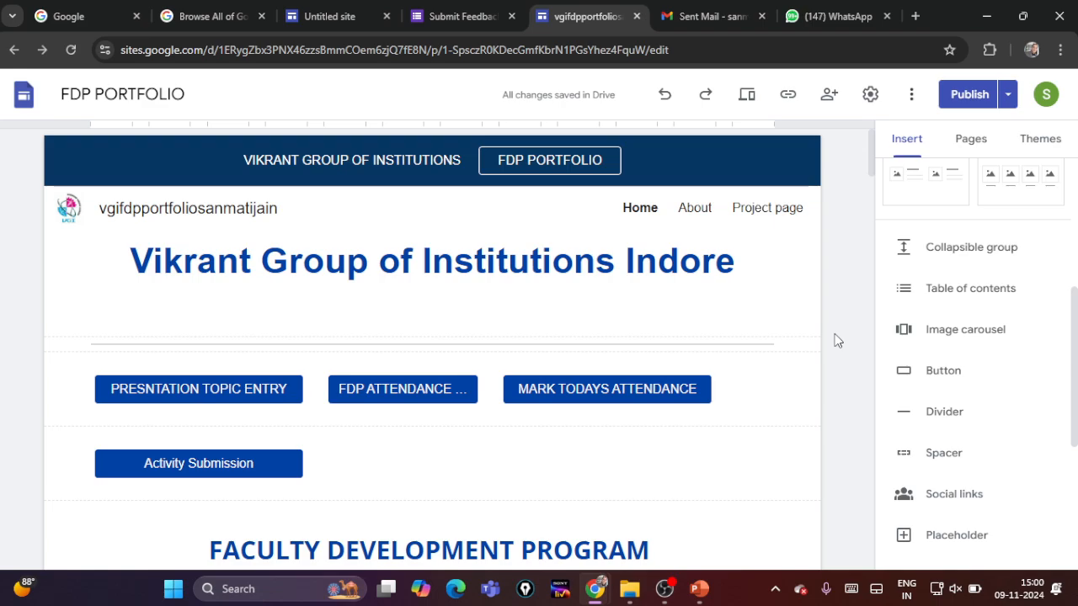
scroll(836, 340, "down", 1)
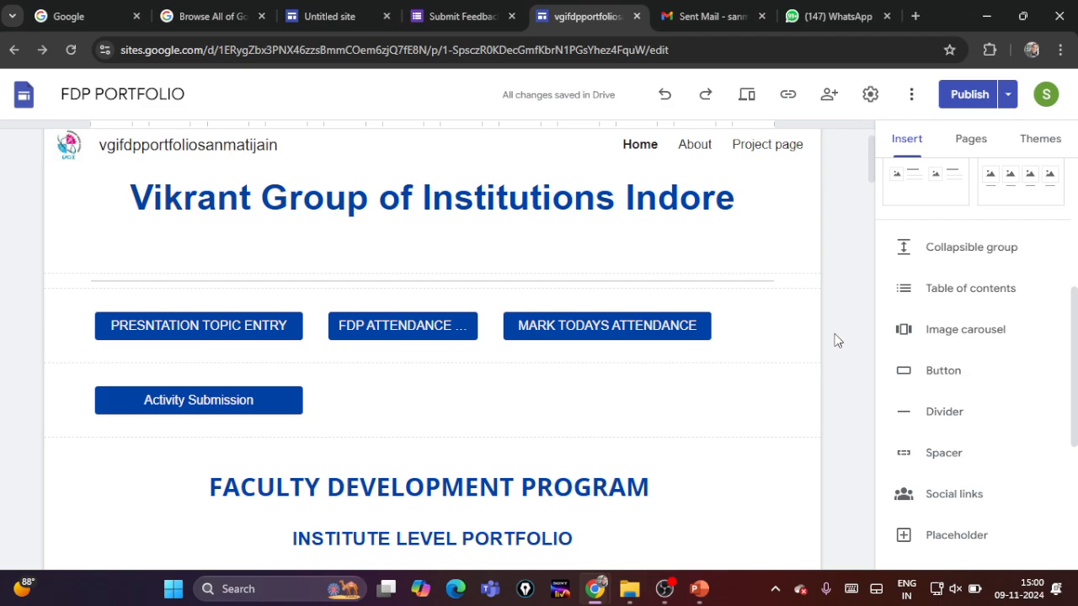
scroll(838, 340, "down", 1)
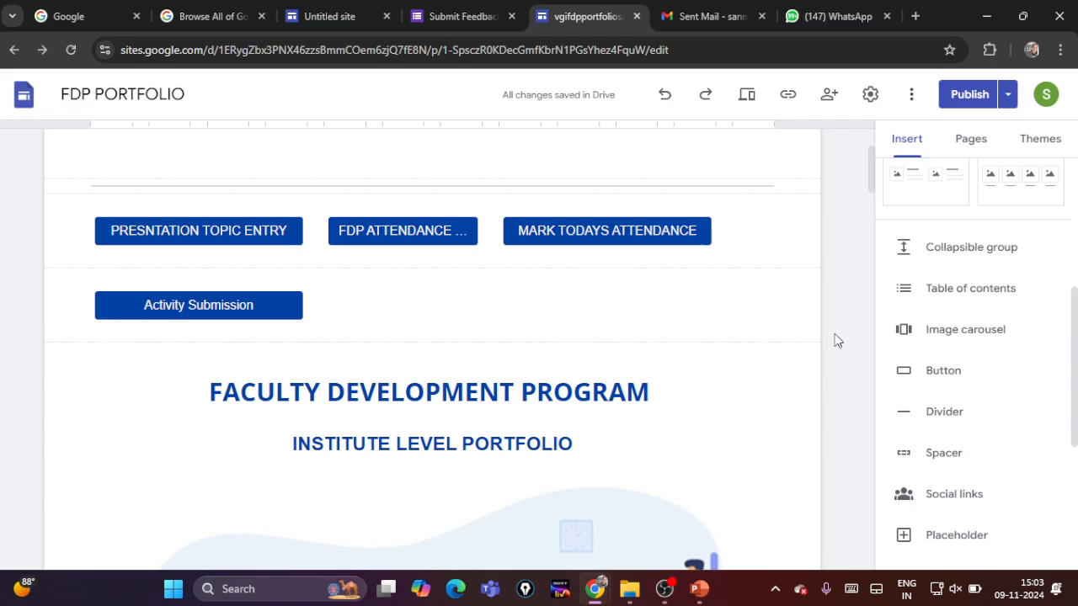
left_click(945, 370)
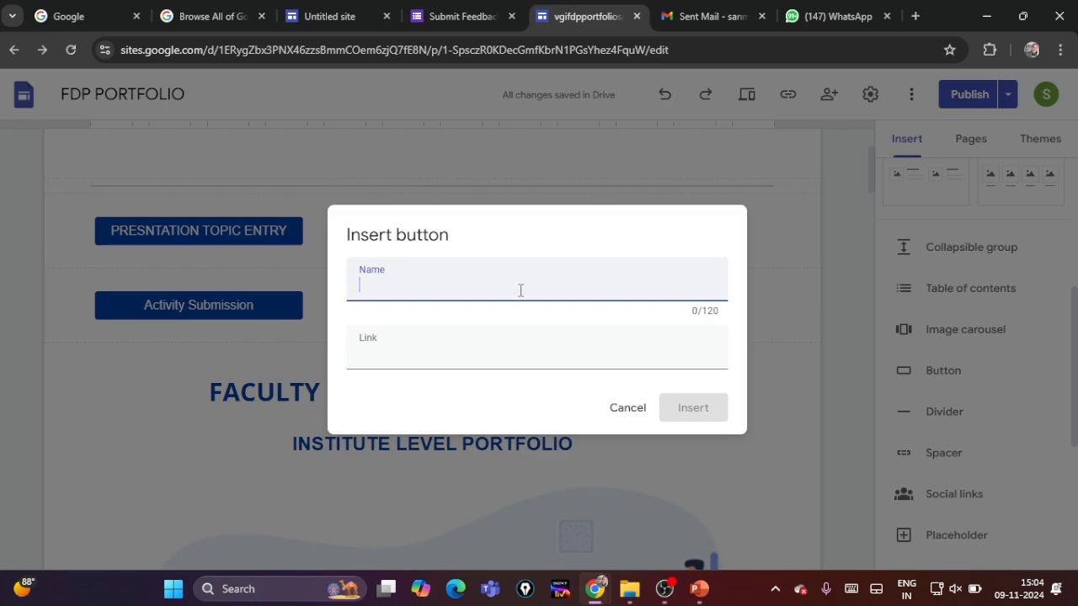
type("Feedback Submission")
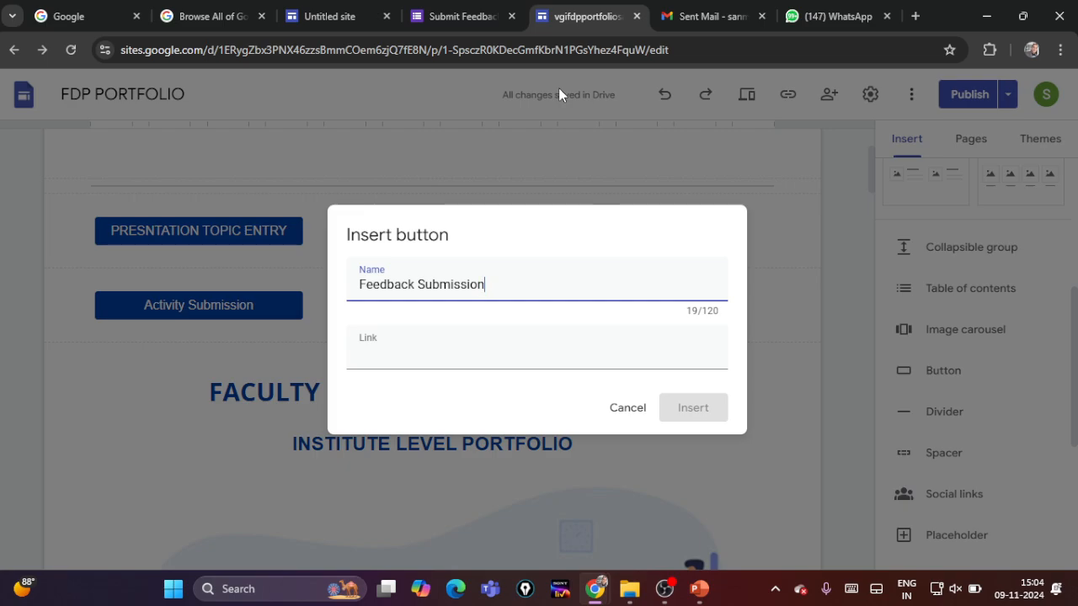
Switch to the Submit Feedback form and copy its shortened sharing link
left_click(453, 17)
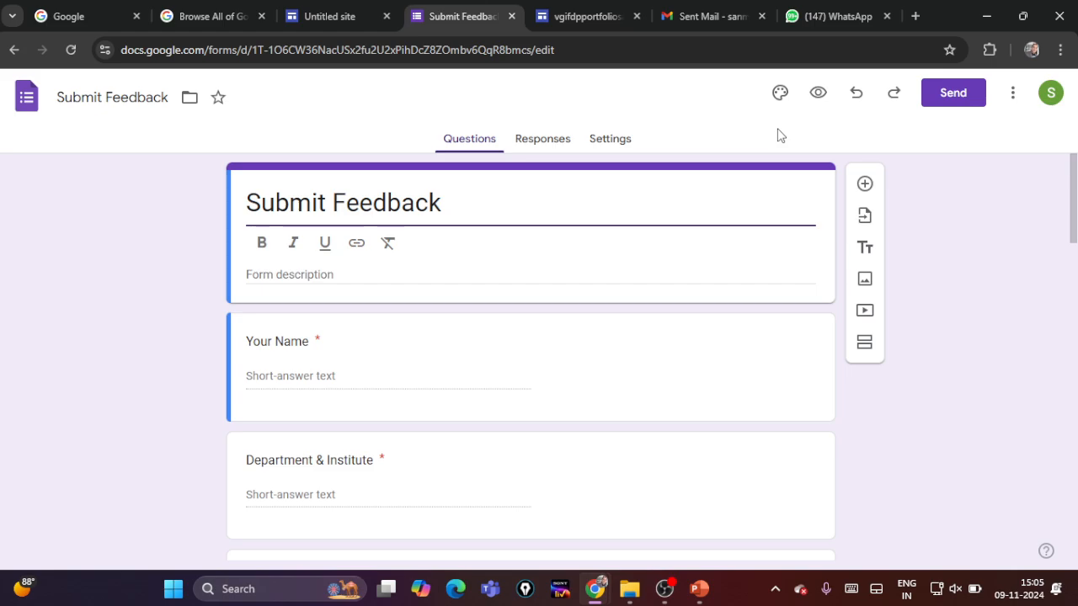
left_click(953, 100)
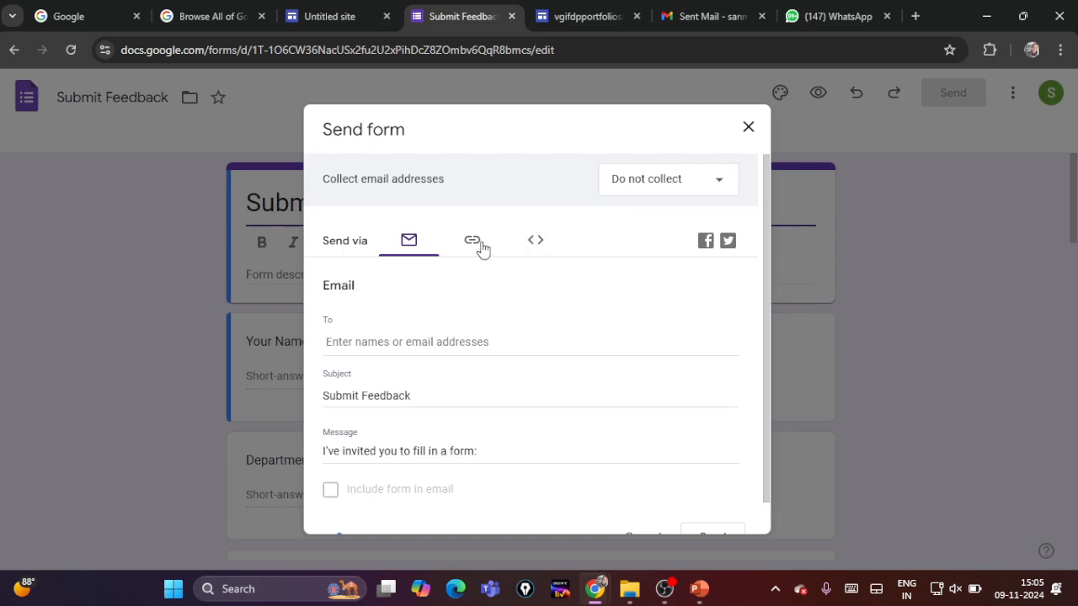
left_click(473, 245)
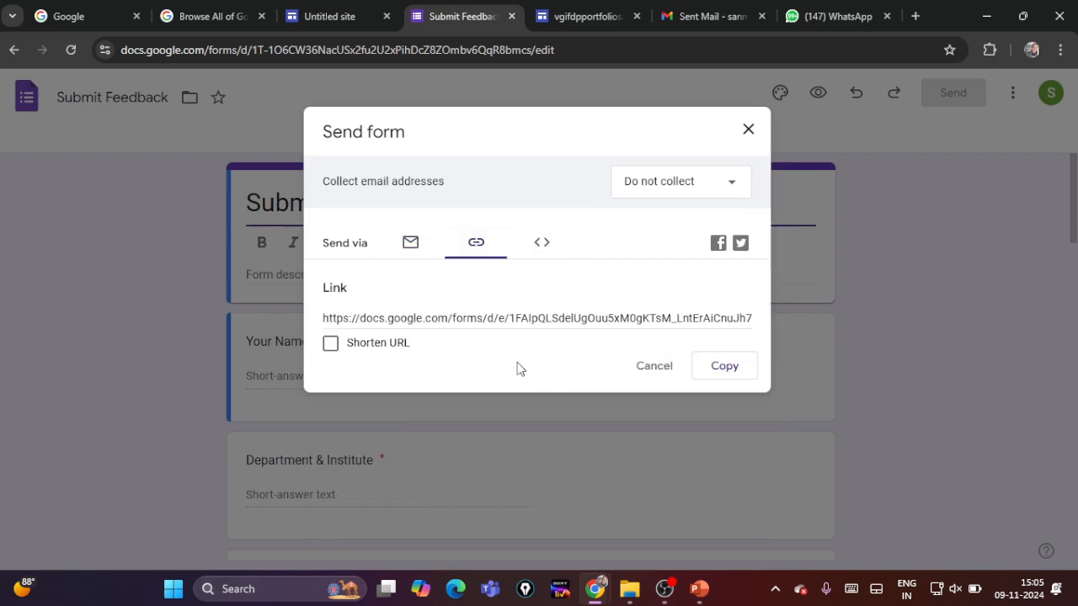
left_click(330, 343)
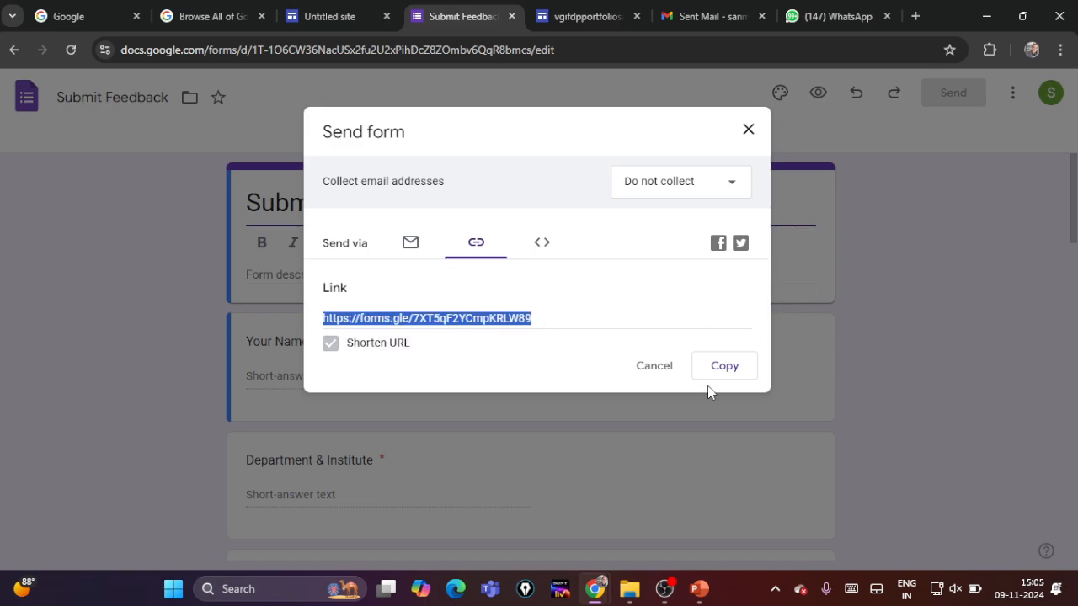
left_click(724, 367)
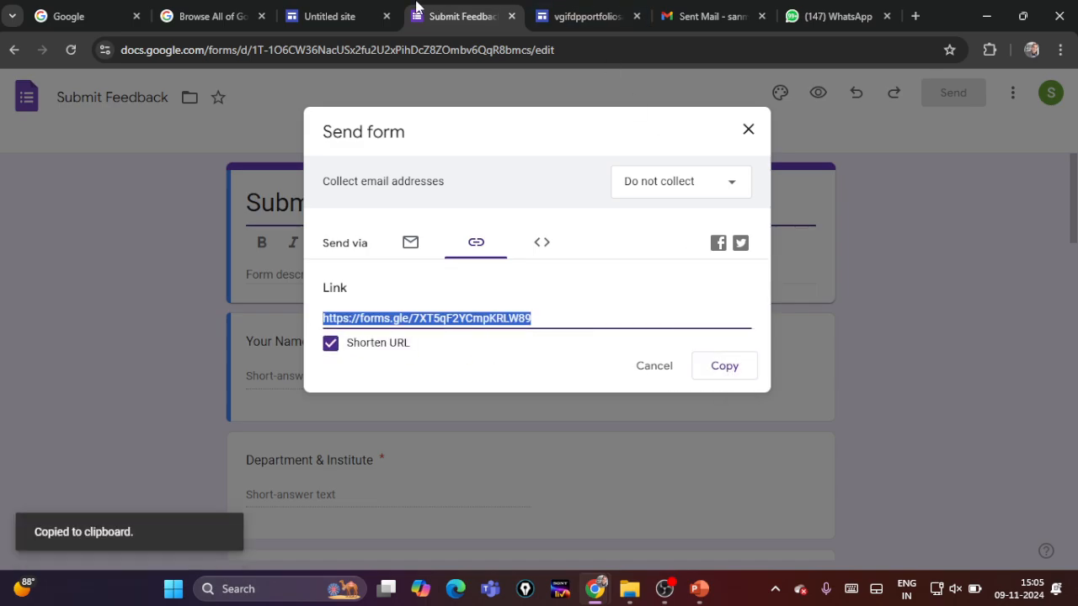
Return to the FDP PORTFOLIO site and insert the Feedback Submission button with the copied form link
left_click(582, 16)
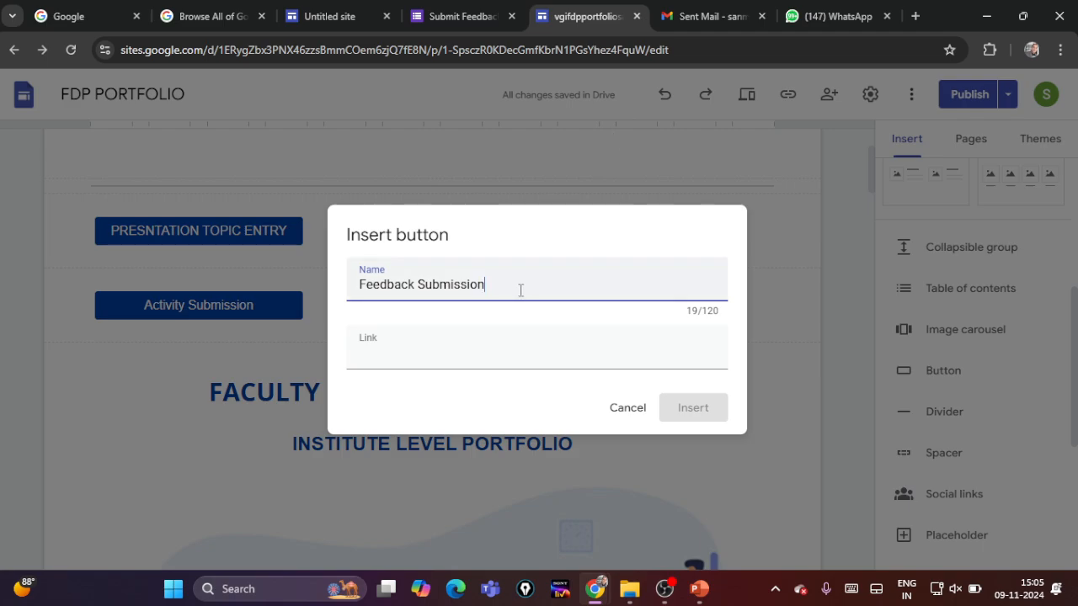
left_click(470, 360)
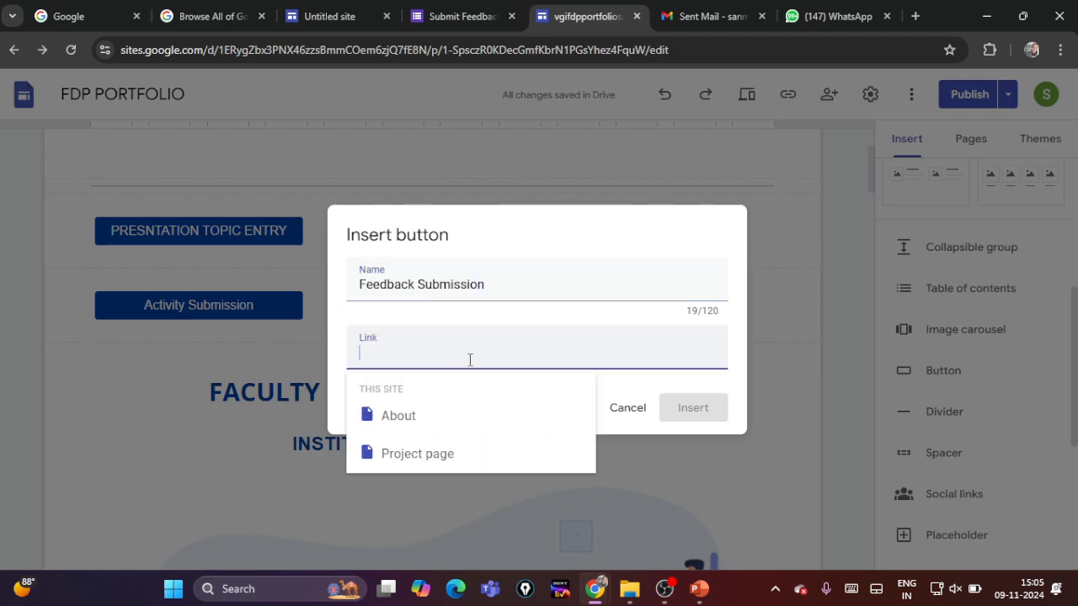
key("ctrl+v")
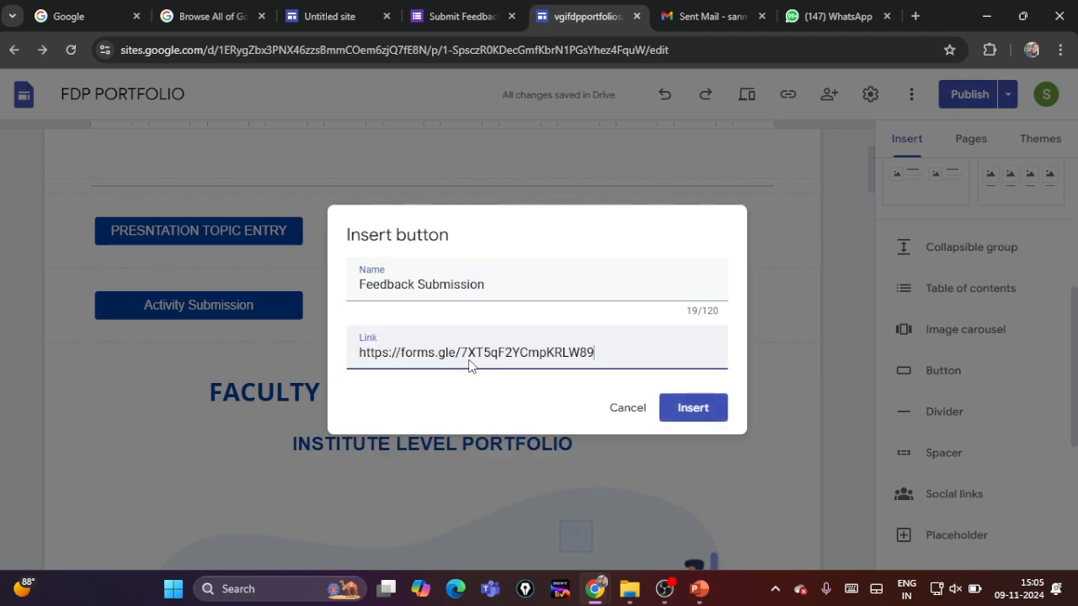
left_click(690, 413)
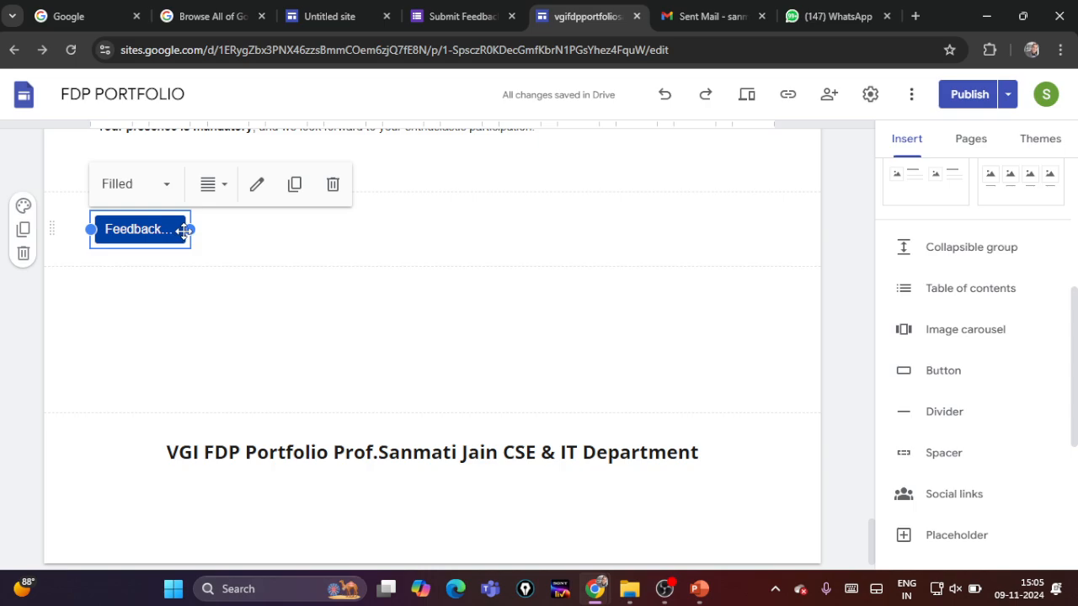
Widen the Feedback Submission button to fit its full name and place it beside the Activity Submission button
left_click_drag(189, 229, 253, 235)
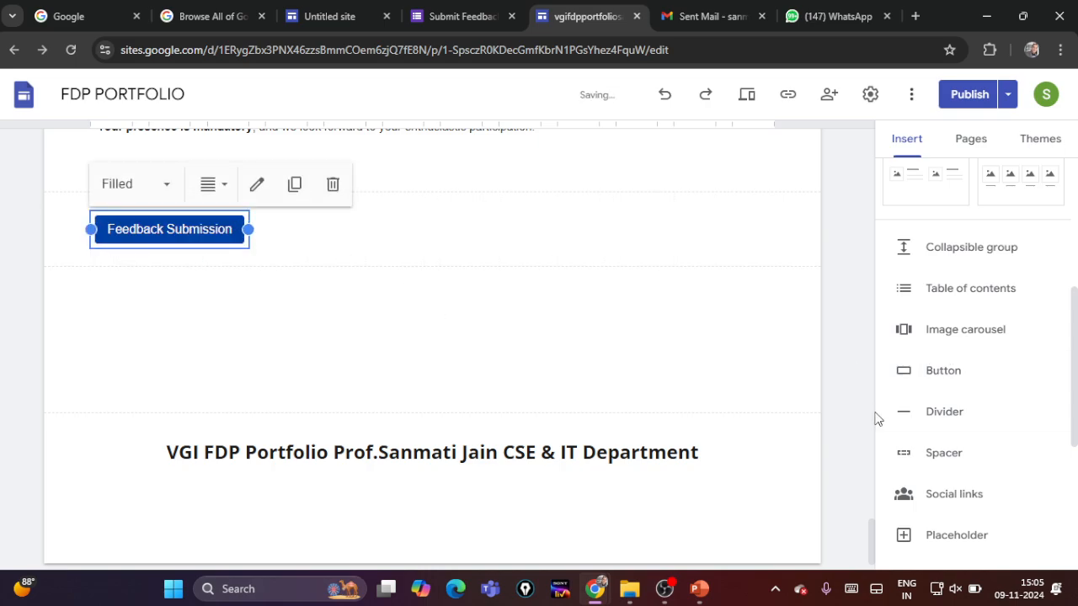
left_click_drag(873, 547, 866, 531)
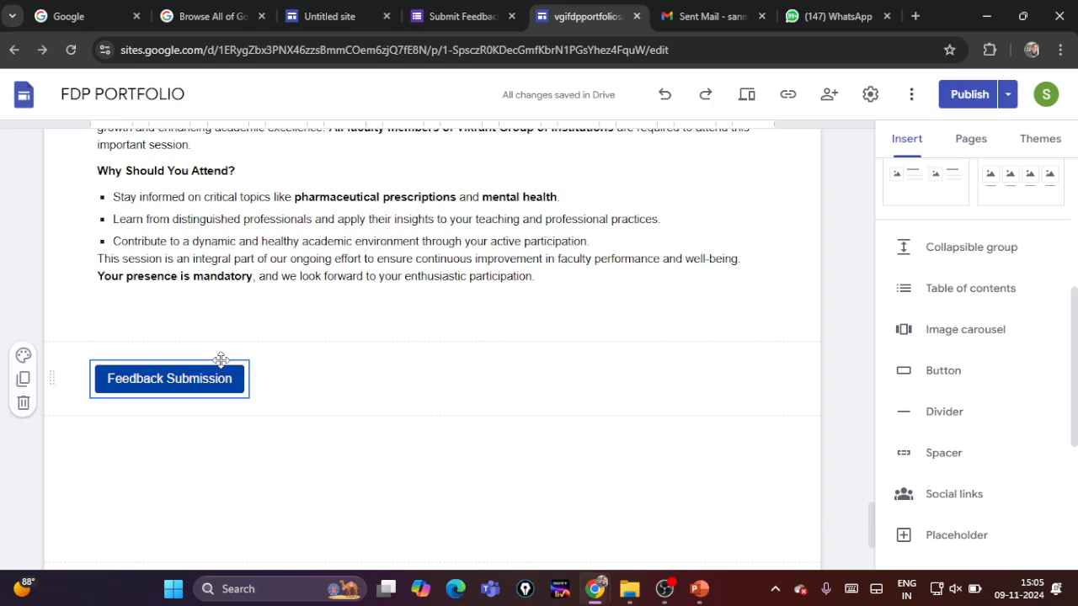
left_click_drag(196, 363, 350, 452)
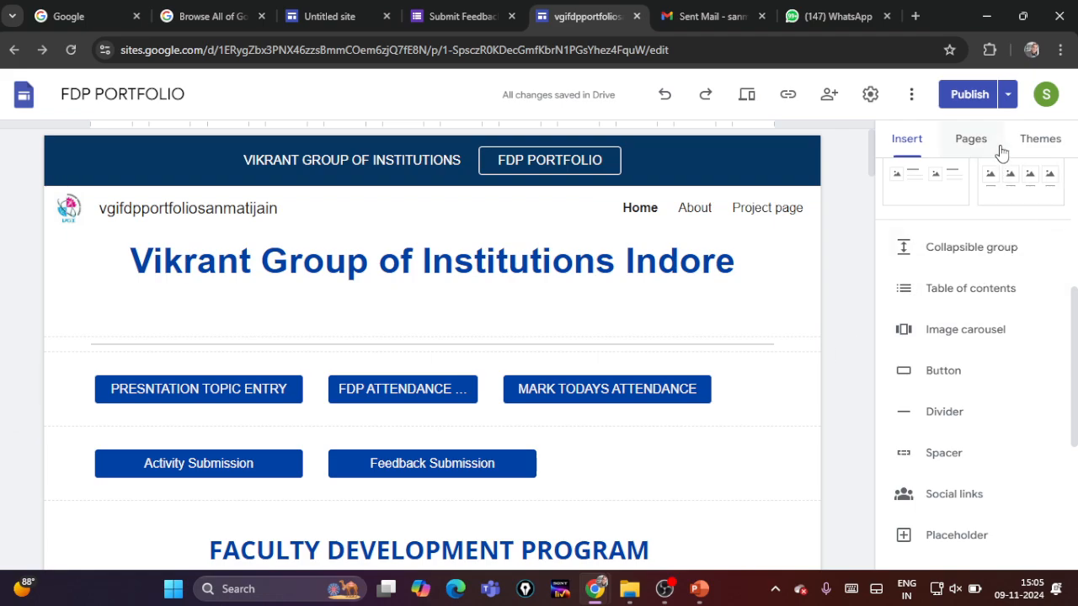
Review and publish the site's draft changes, and look over the additional publish options
left_click(967, 97)
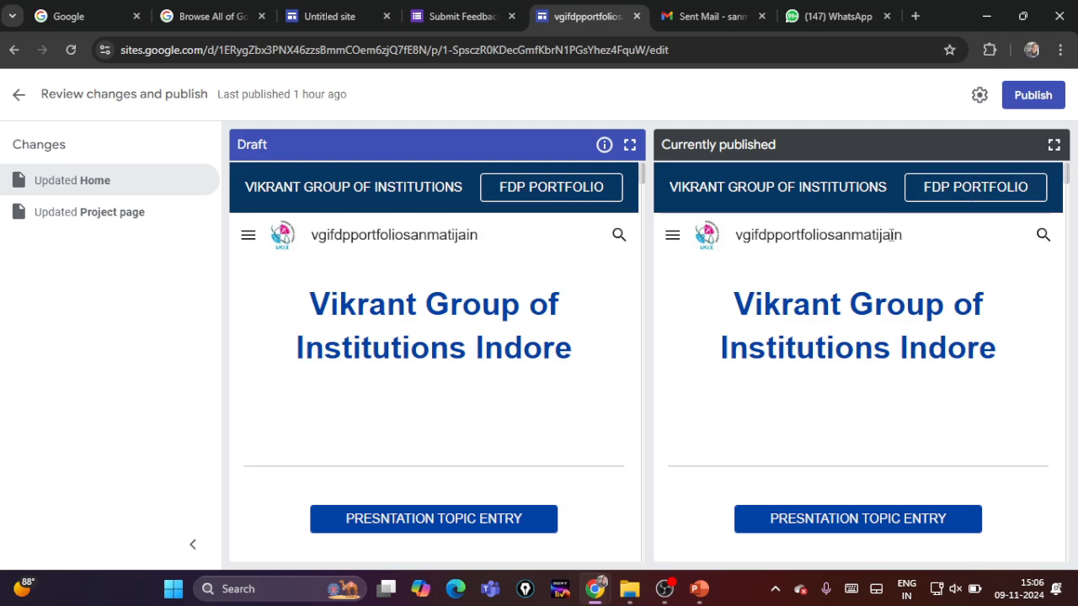
left_click(1033, 96)
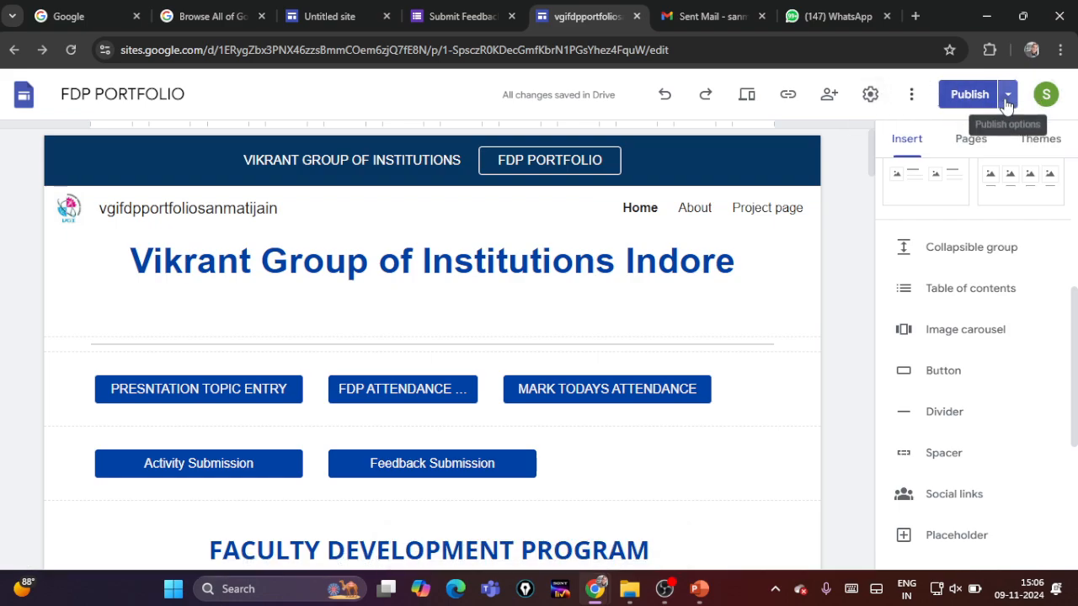
left_click(1007, 96)
left_click(1007, 100)
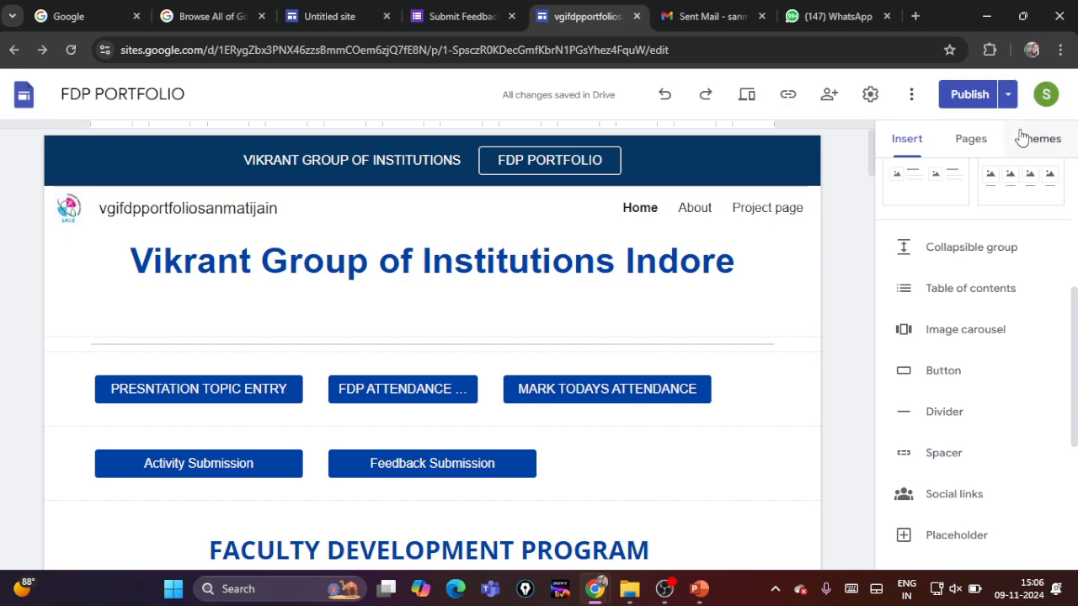
left_click(1009, 98)
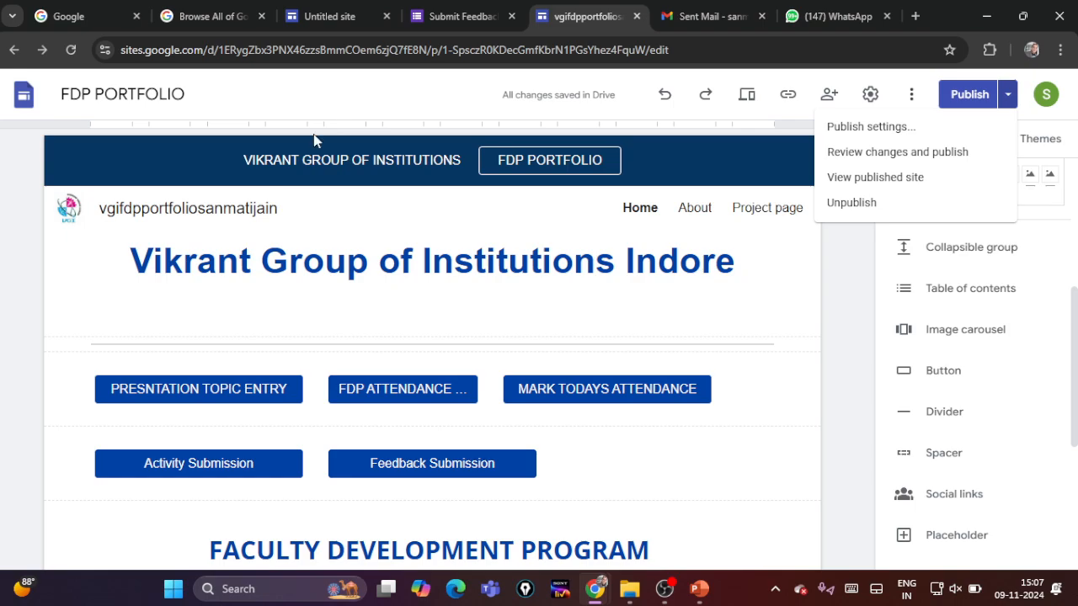
left_click(838, 296)
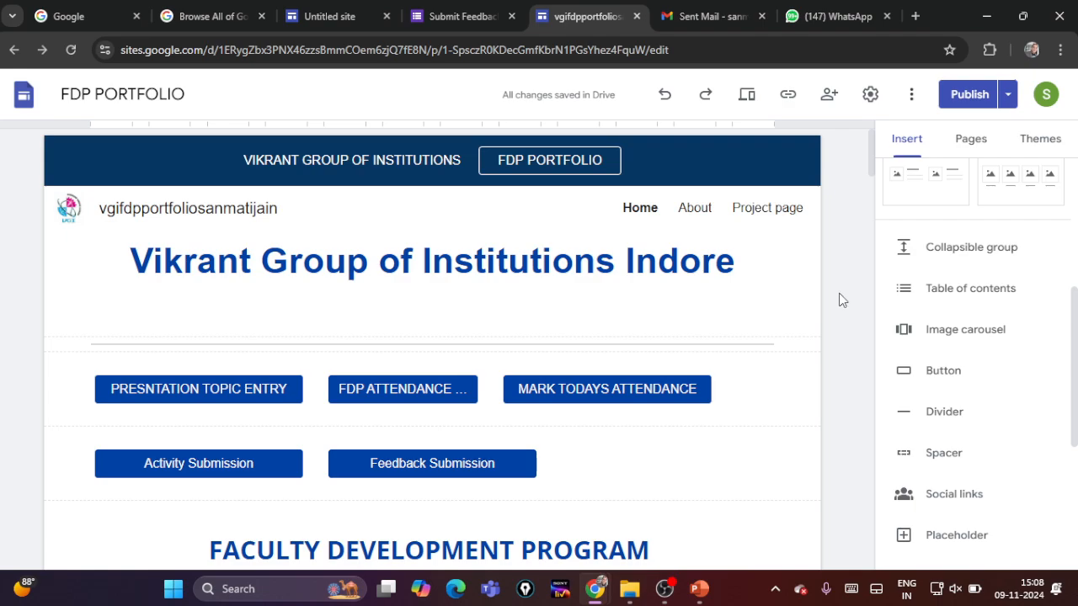
Examine the Home page's banners, event posters, session photos and announcement text down to the last session details
scroll(839, 299, "down", 5)
scroll(839, 299, "down", 3)
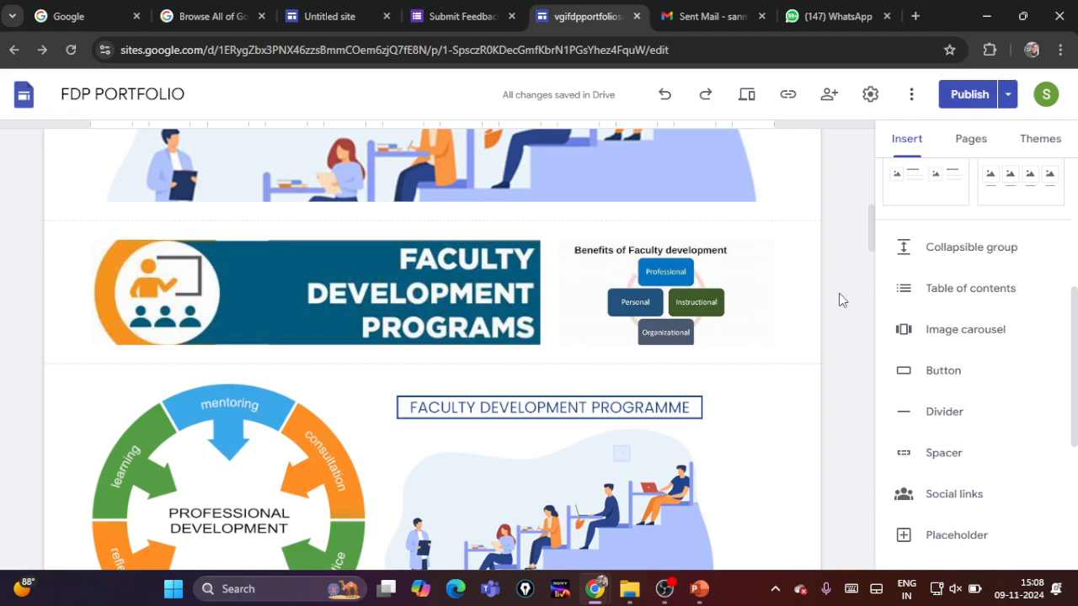
scroll(839, 299, "down", 2)
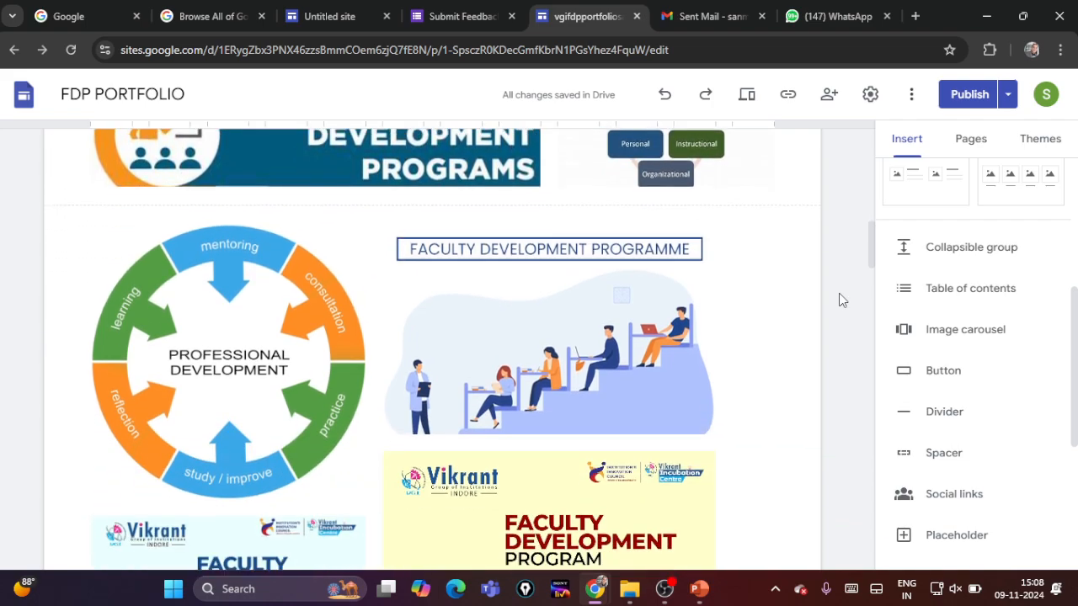
scroll(839, 299, "down", 4)
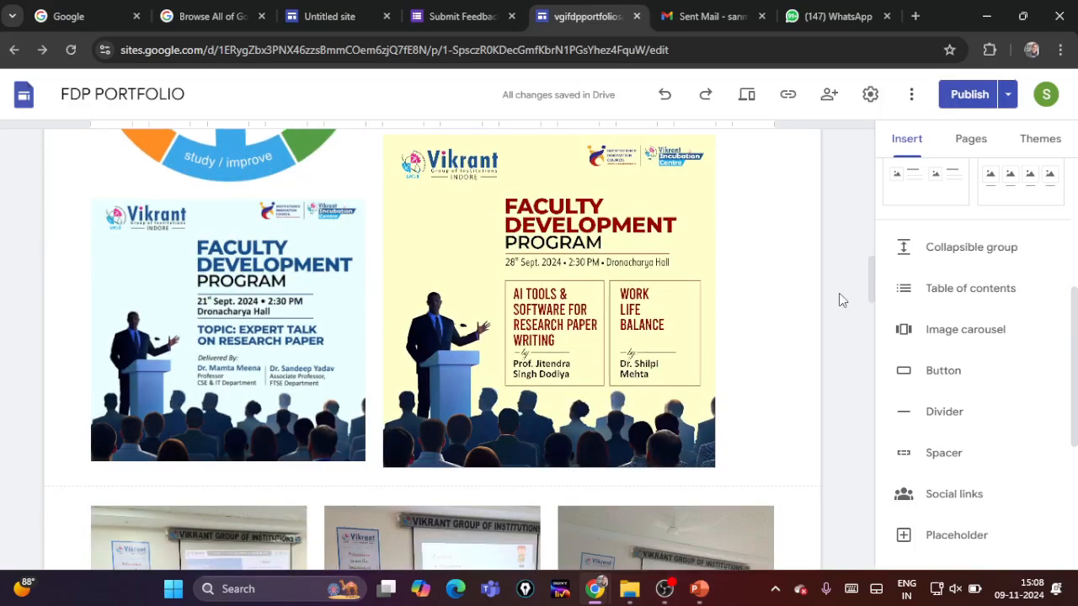
scroll(839, 299, "down", 4)
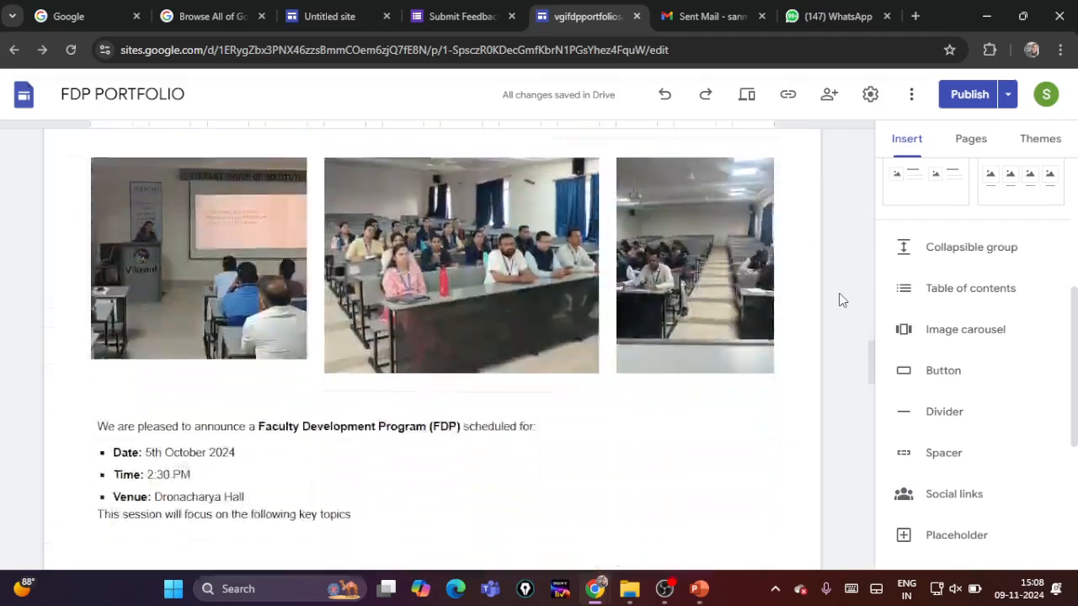
scroll(839, 299, "down", 5)
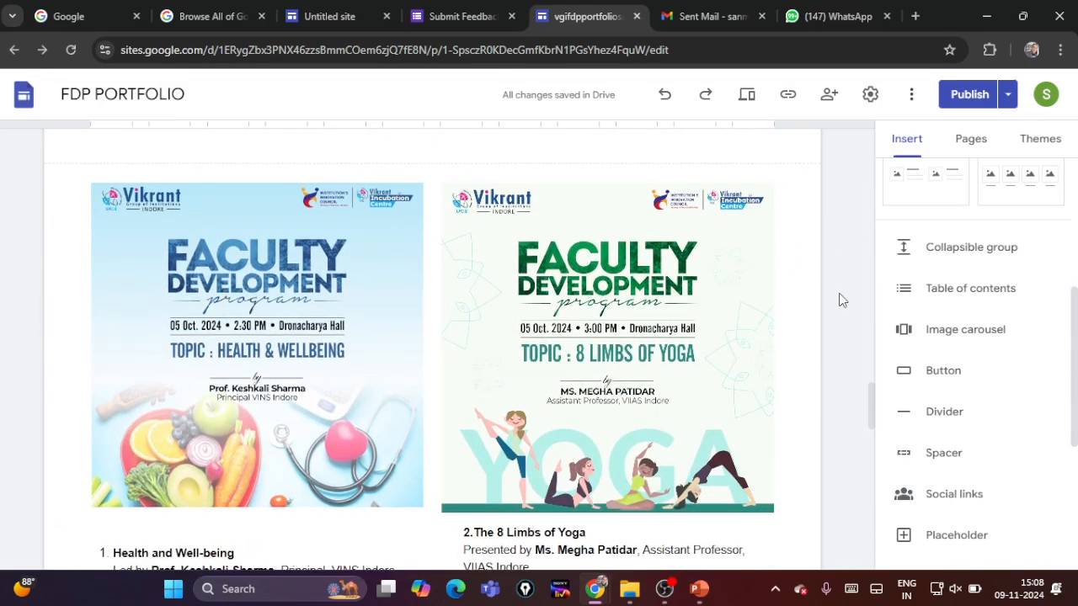
scroll(839, 299, "up", 5)
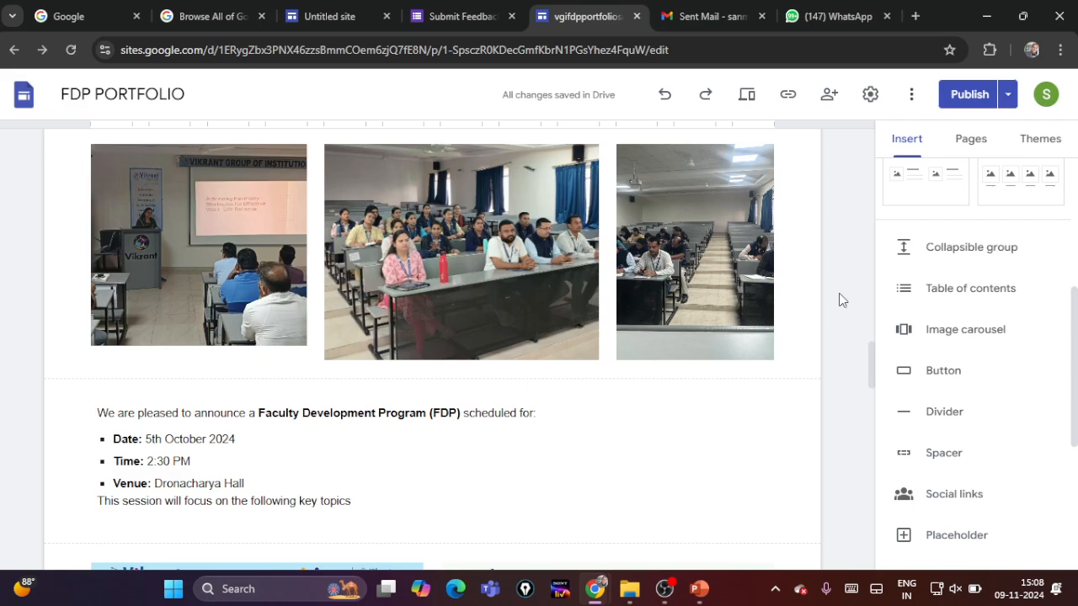
scroll(839, 299, "up", 5)
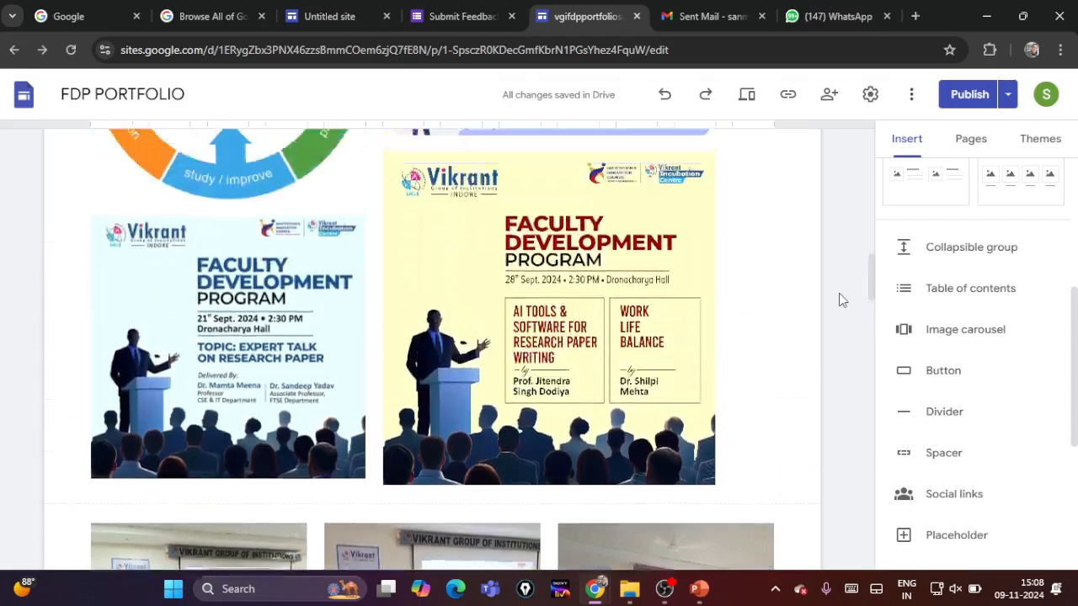
scroll(839, 300, "up", 2)
scroll(839, 300, "down", 5)
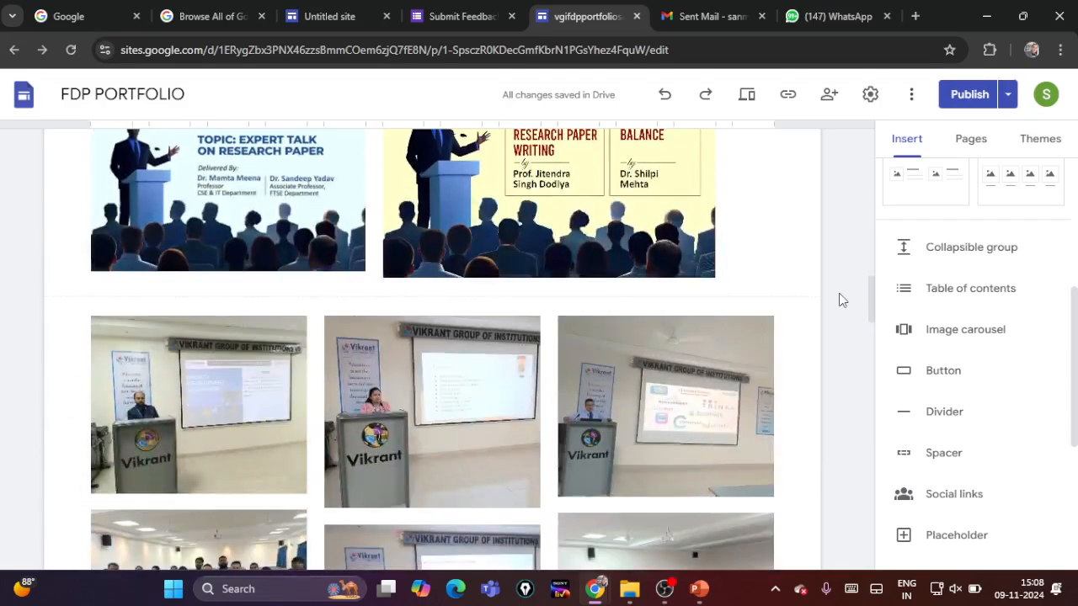
scroll(838, 299, "up", 4)
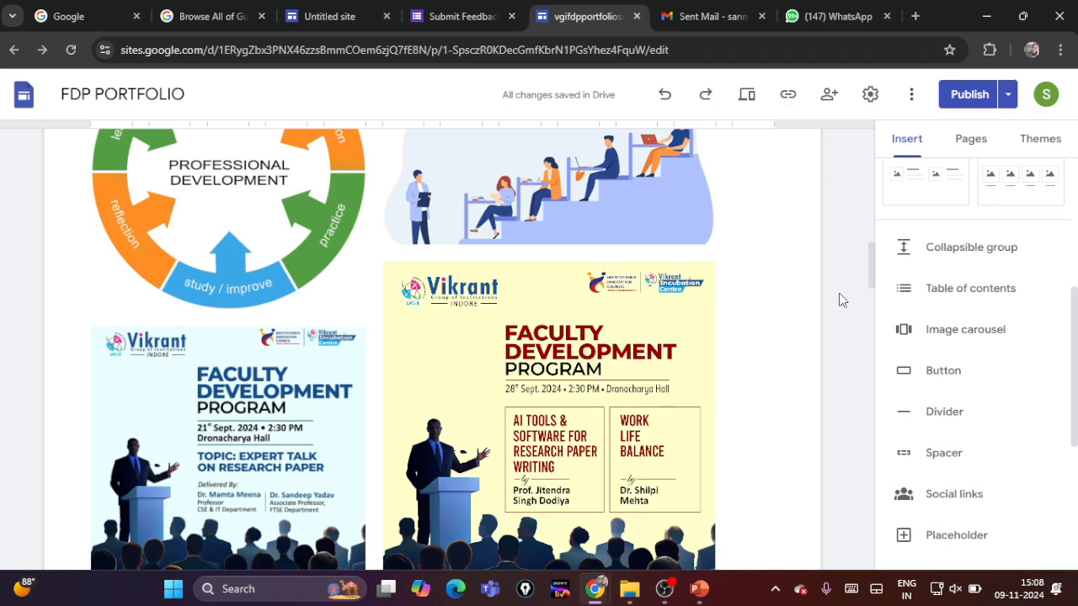
scroll(839, 299, "down", 6)
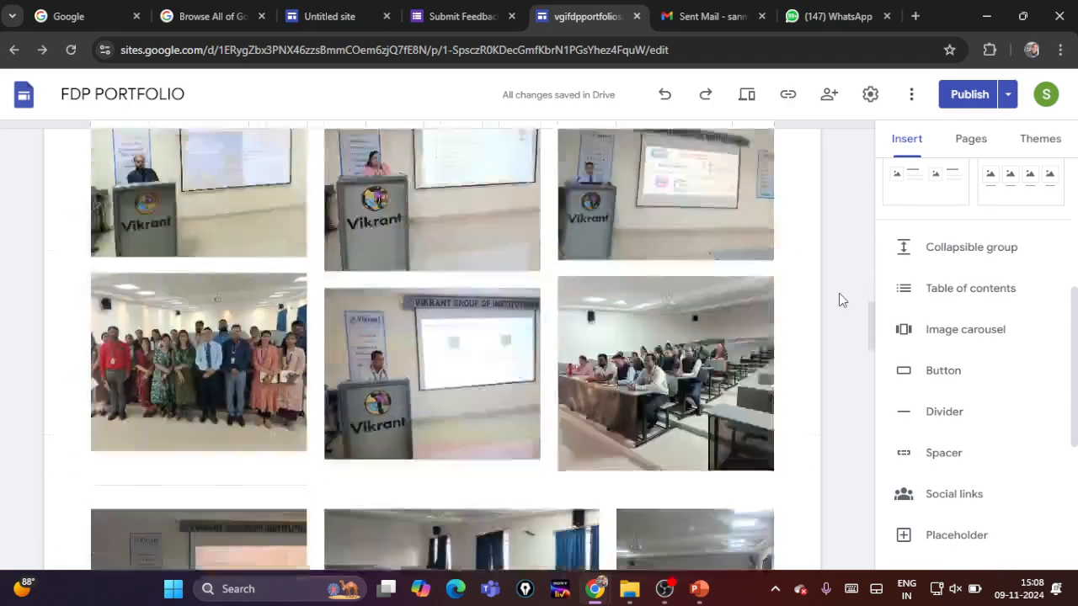
scroll(839, 299, "down", 8)
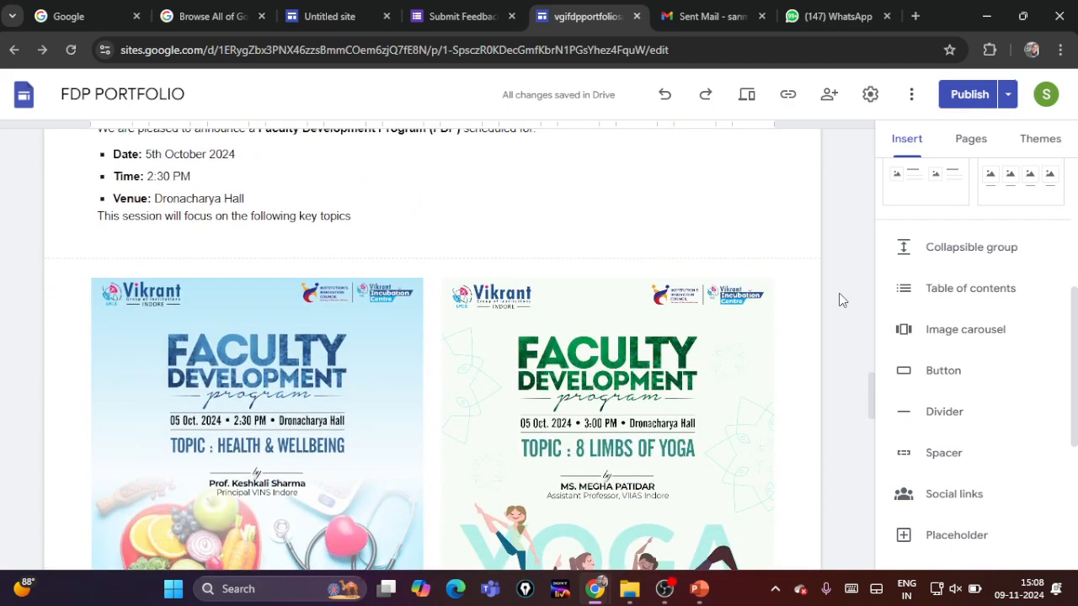
scroll(838, 295, "down", 4)
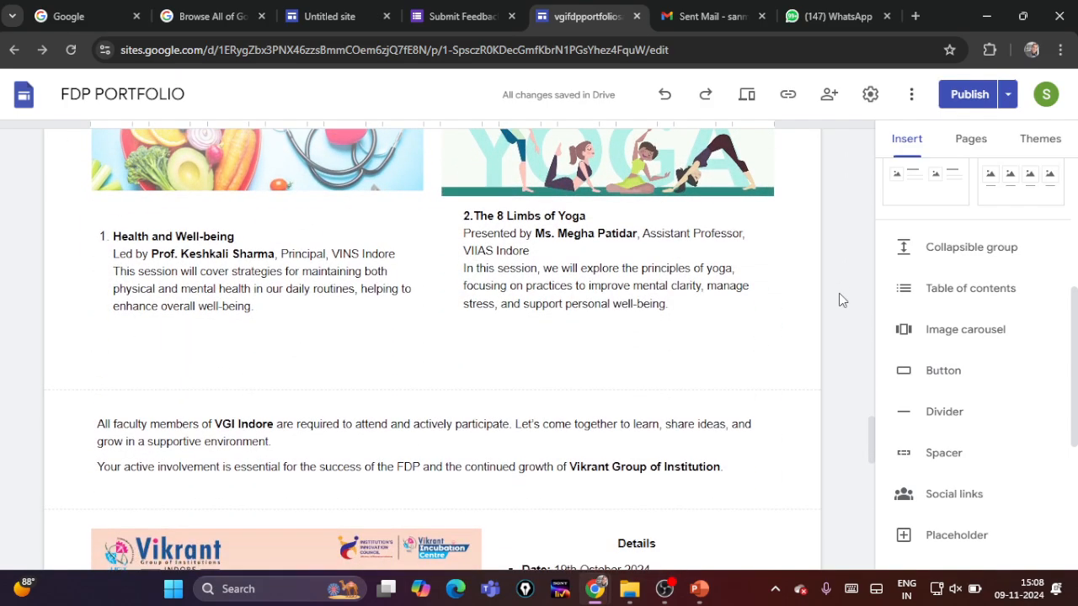
scroll(840, 299, "down", 3)
scroll(840, 299, "up", 2)
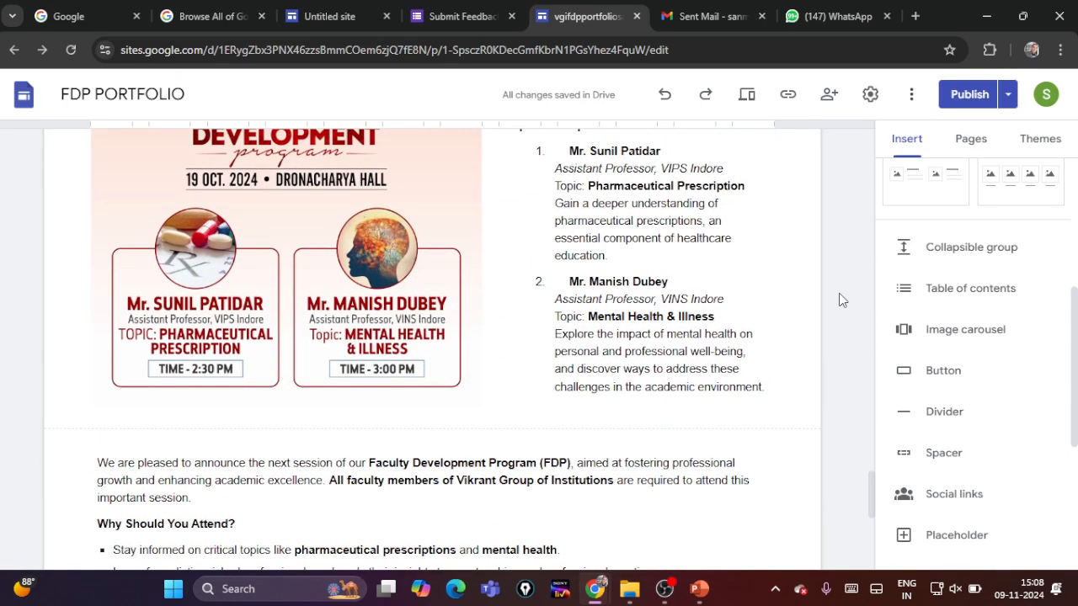
scroll(839, 299, "down", 8)
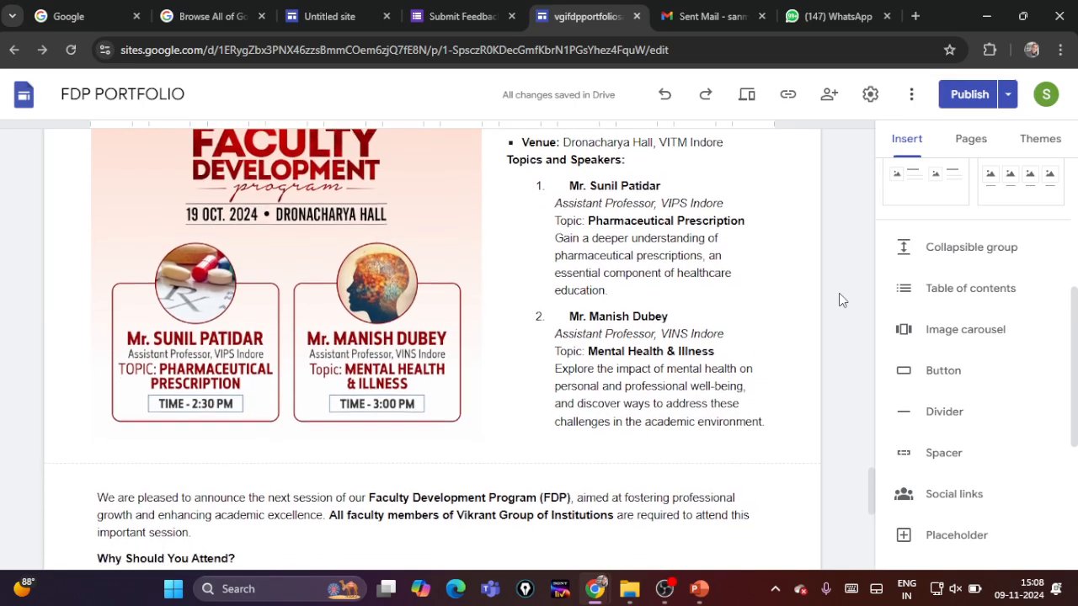
scroll(839, 293, "up", 4)
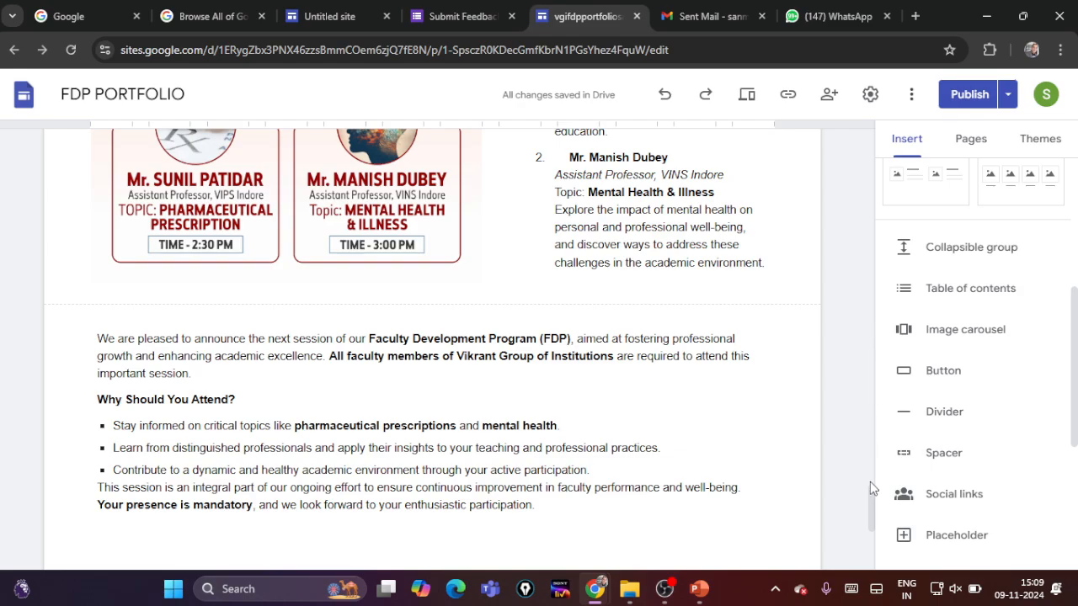
Open the About page and examine its campus images, Vision, Objectives and Event Planning sections down to the footer
left_click_drag(873, 504, 876, 128)
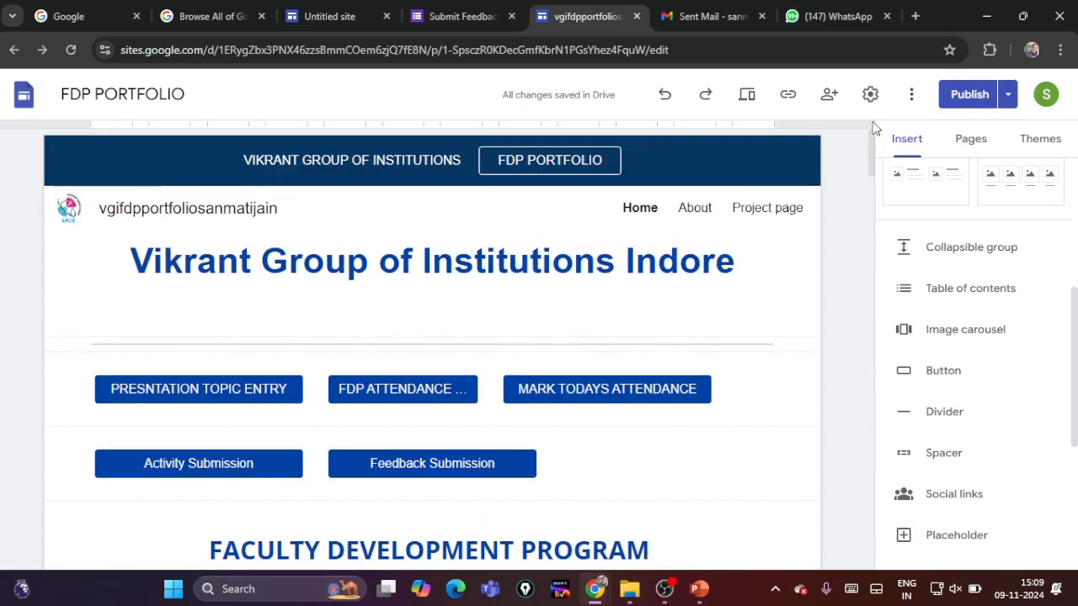
left_click(697, 212)
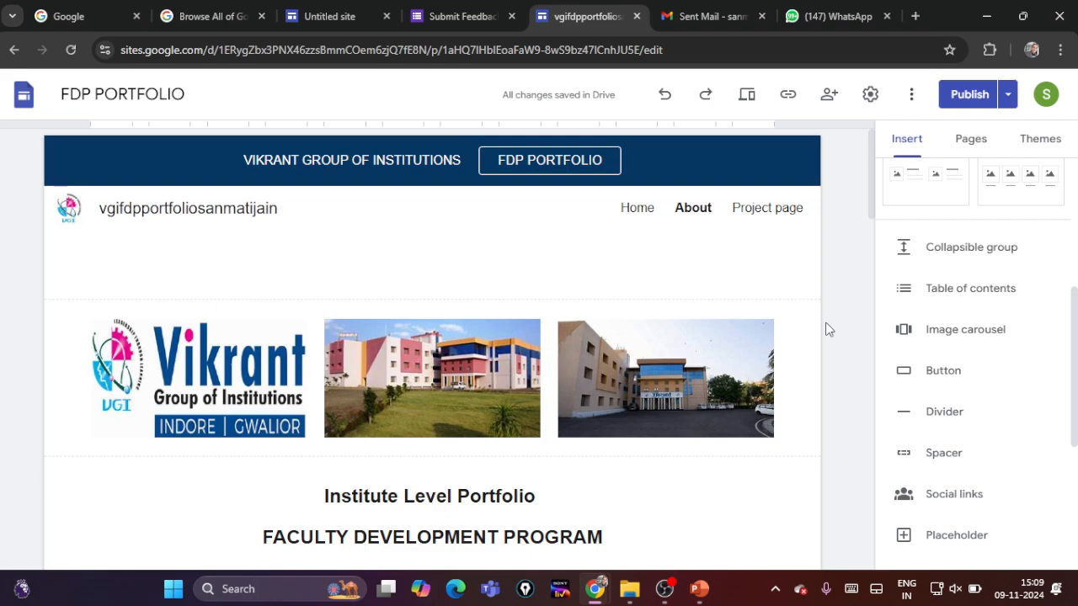
scroll(826, 330, "down", 5)
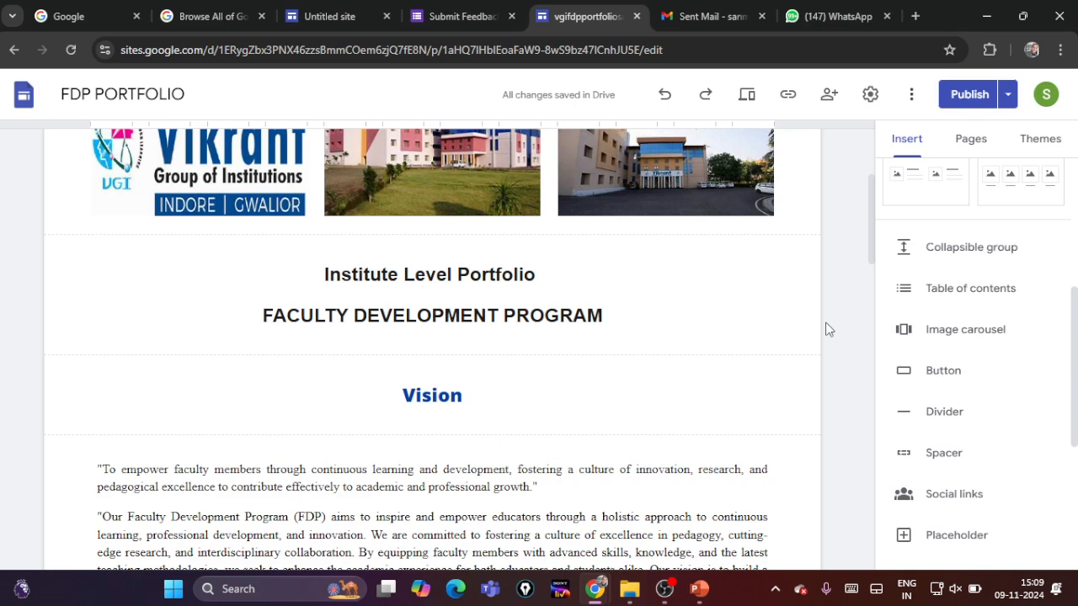
scroll(826, 329, "down", 2)
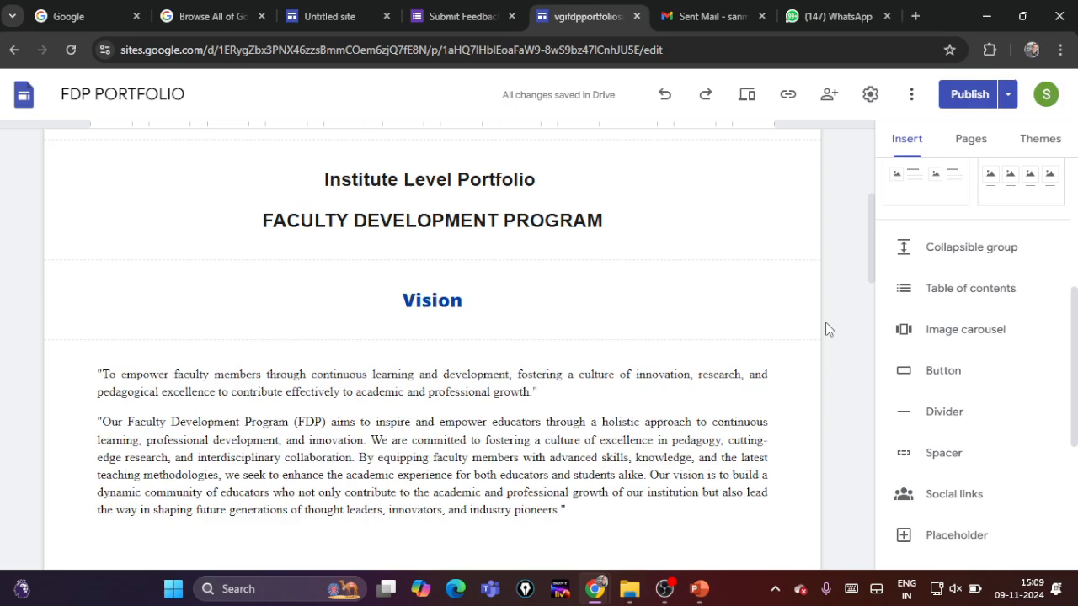
scroll(826, 330, "down", 6)
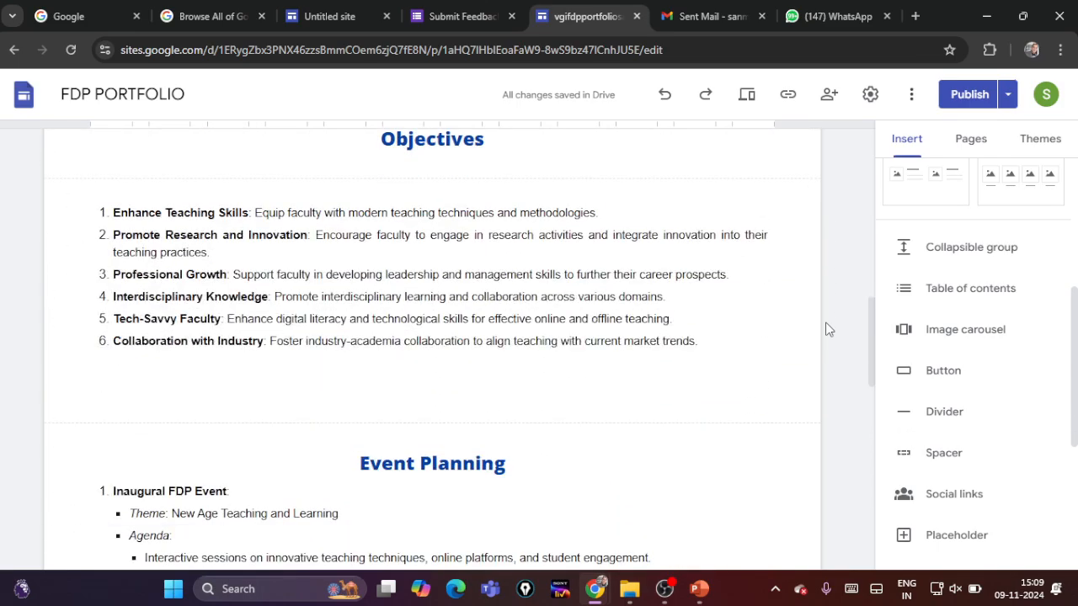
scroll(826, 330, "down", 5)
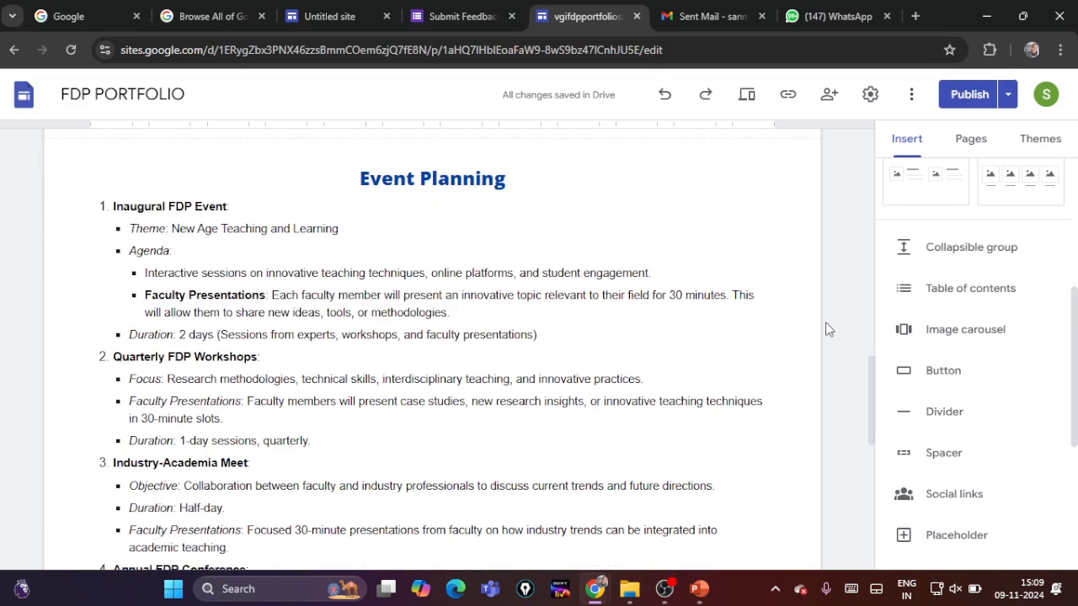
scroll(827, 329, "down", 6)
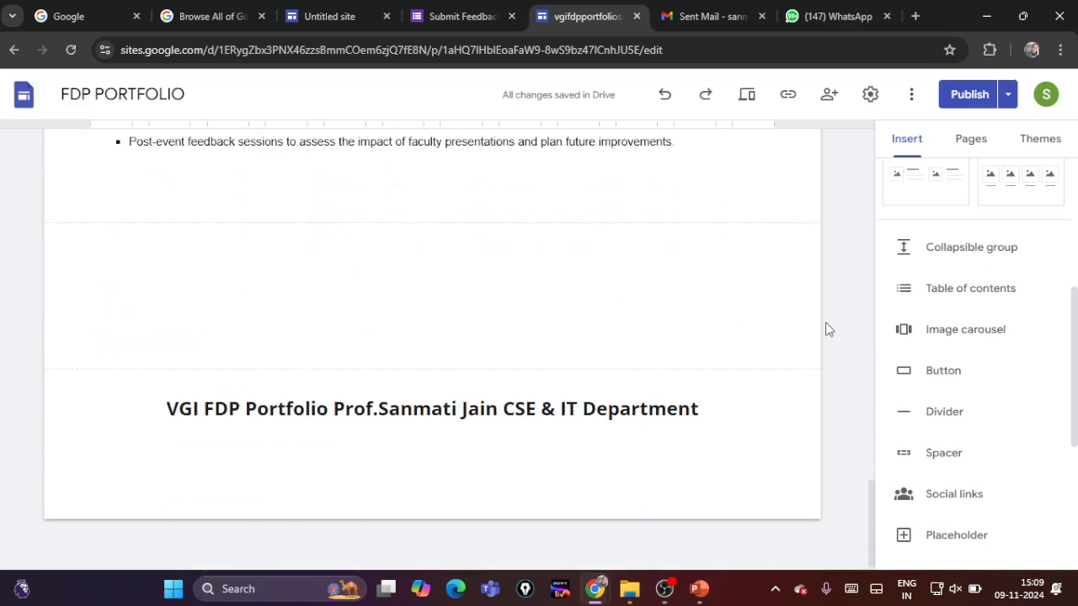
scroll(826, 329, "up", 17)
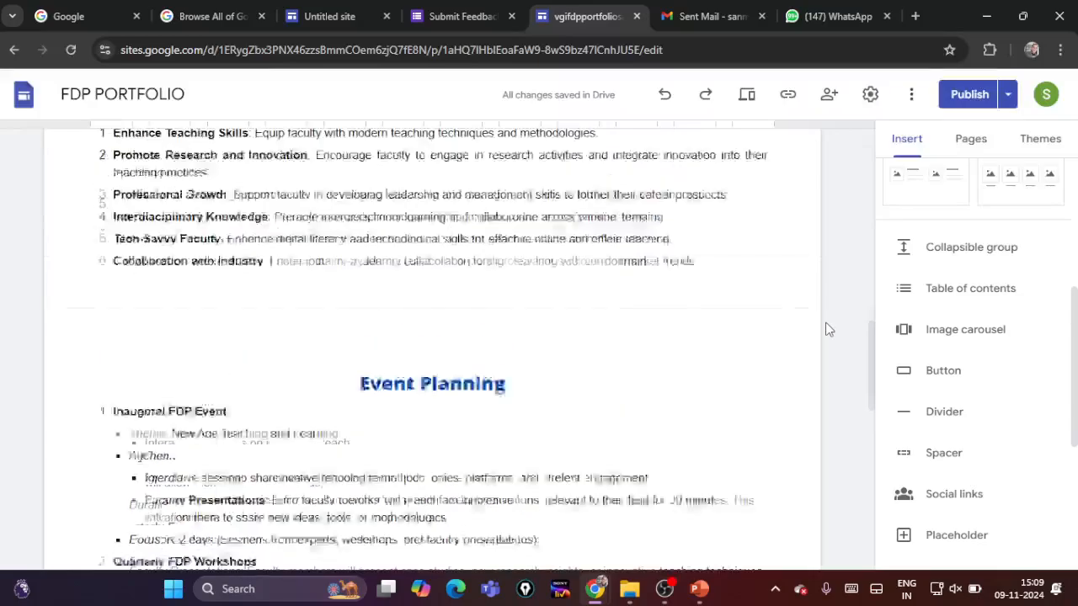
scroll(826, 330, "up", 5)
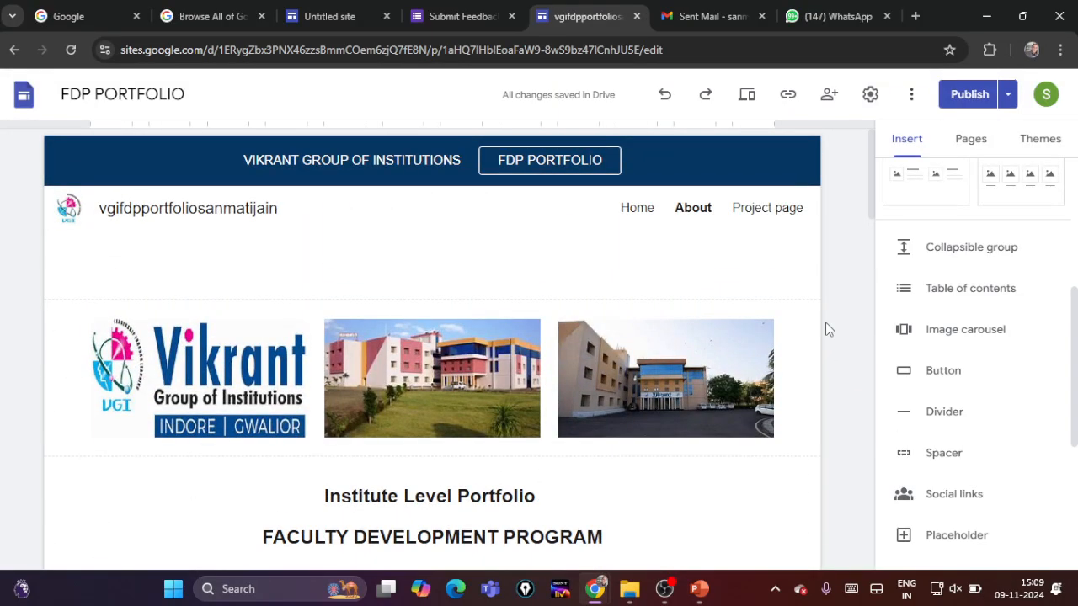
Open the Project page and look over the poster and photos of the 21-09-2024 Expert Talk on Research Paper
left_click(768, 208)
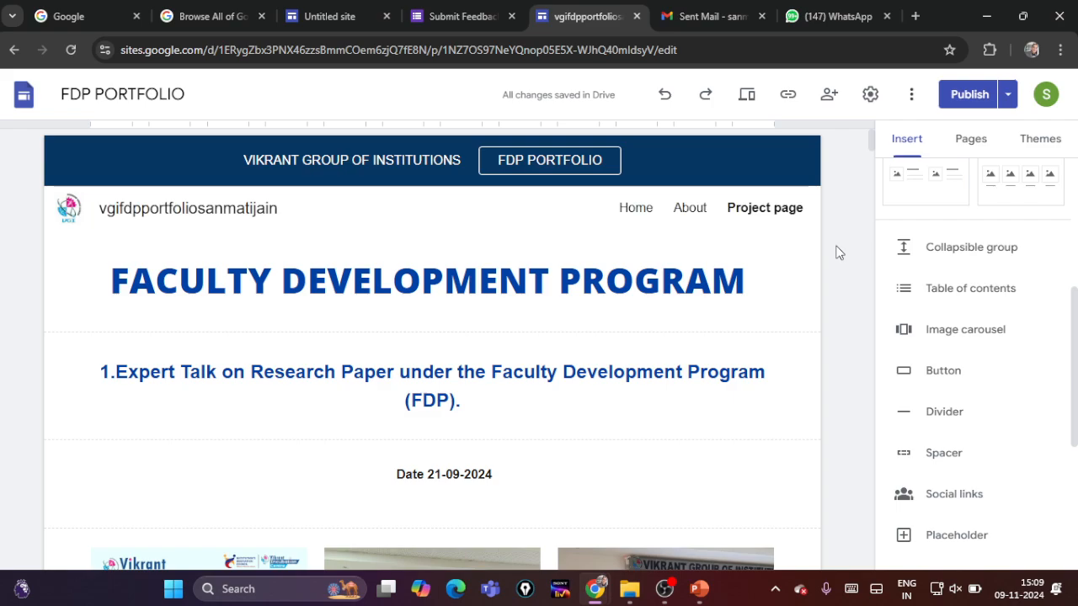
scroll(836, 253, "down", 2)
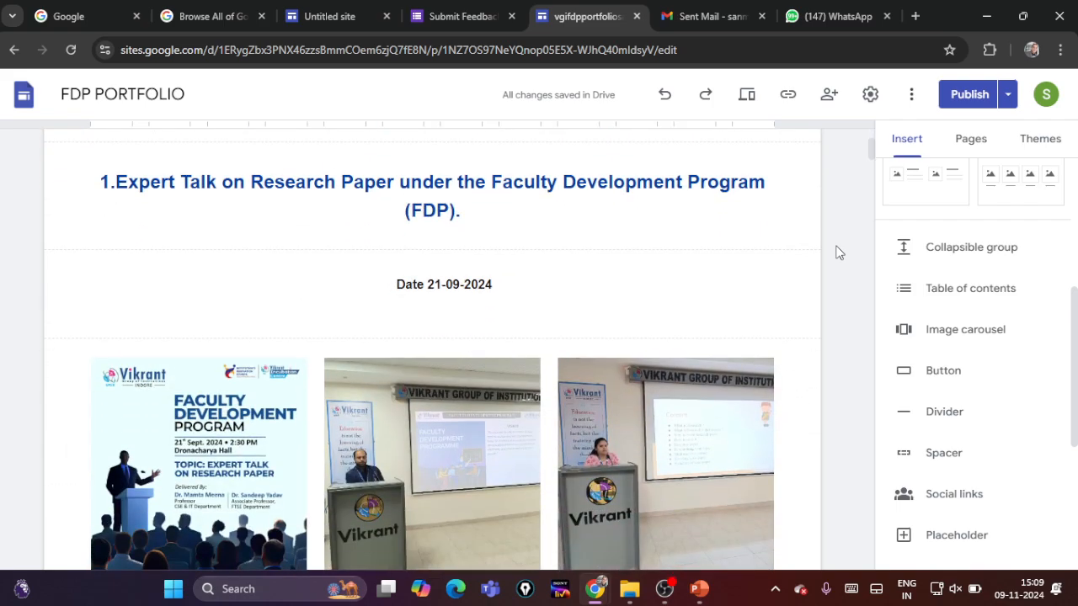
scroll(836, 253, "down", 2)
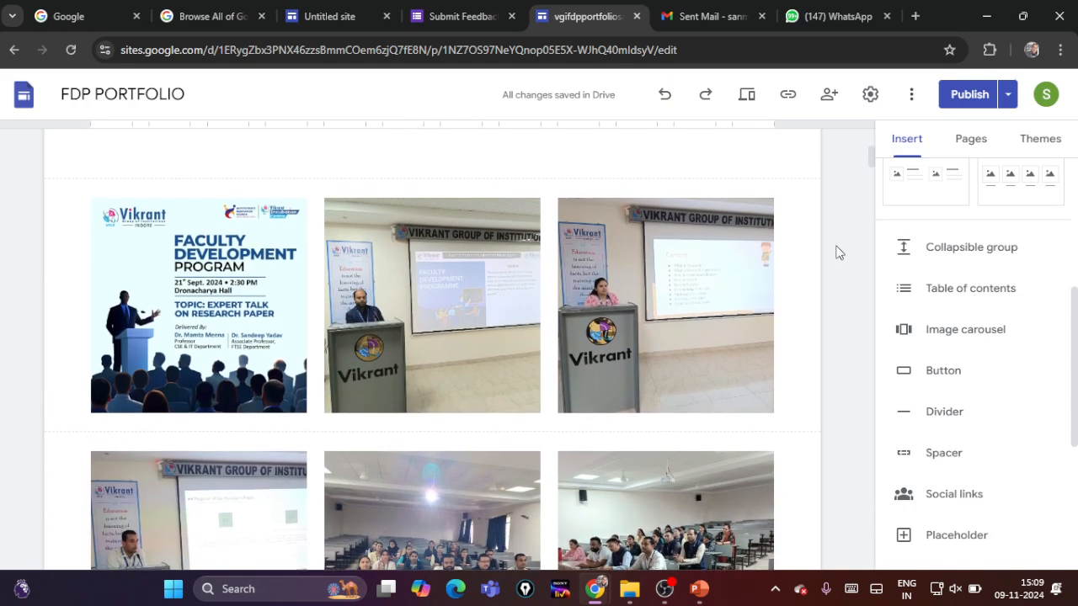
scroll(837, 253, "up", 3)
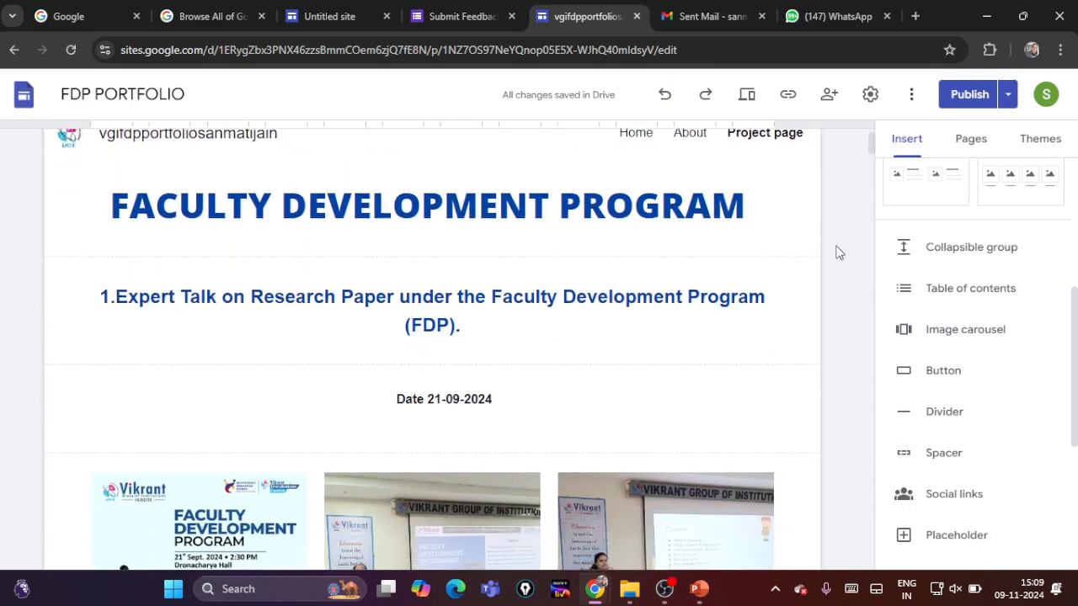
scroll(836, 253, "down", 6)
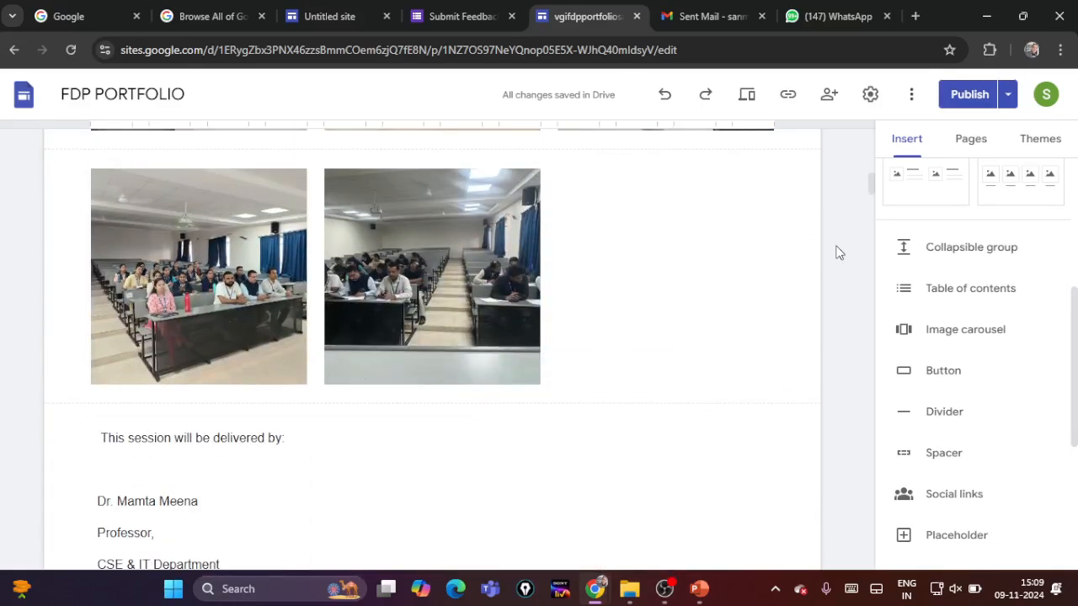
key("super")
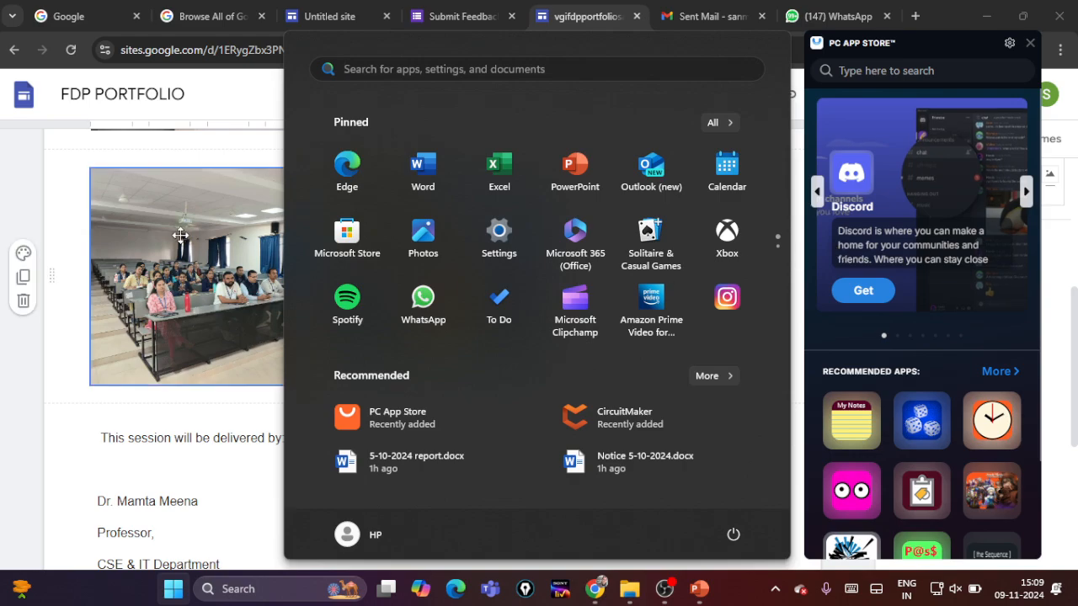
left_click(62, 200)
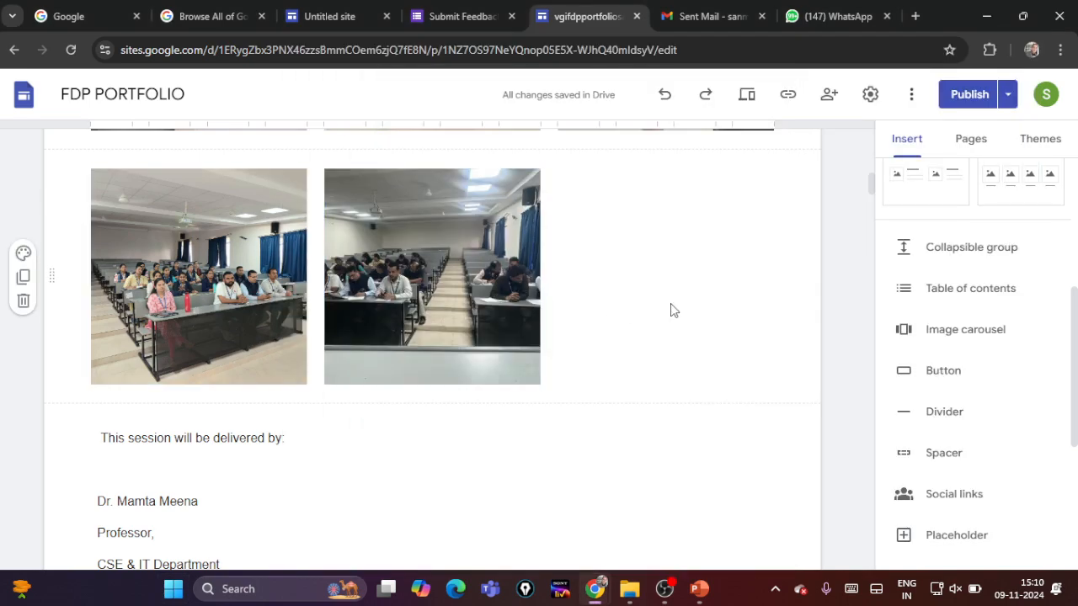
Read the speaker details, event information and detailed report for the 21-09-2024 session
scroll(688, 325, "down", 1)
scroll(689, 325, "down", 3)
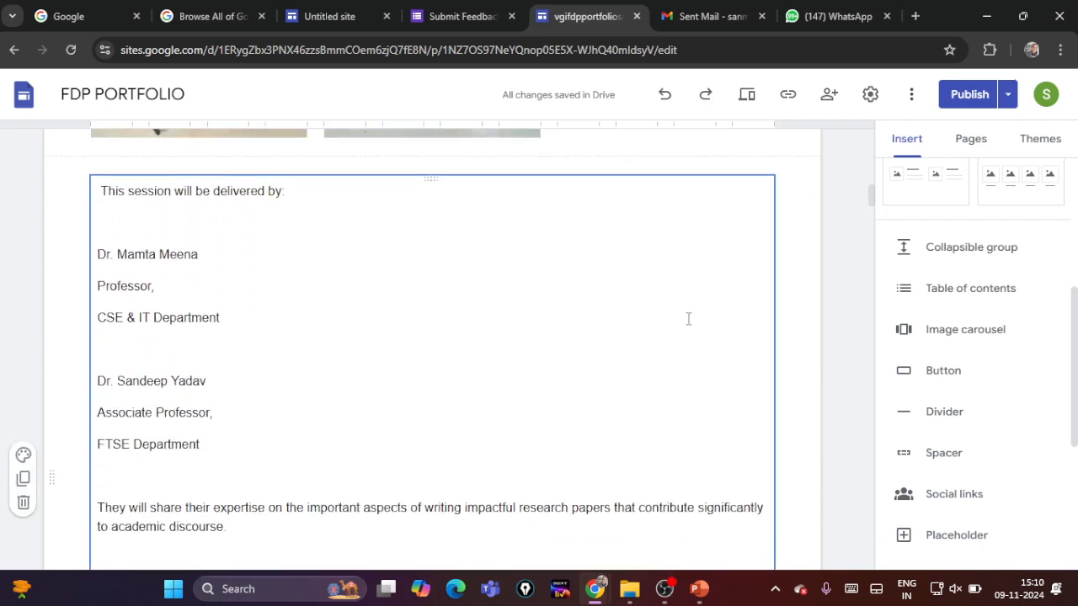
scroll(688, 320, "up", 1)
scroll(688, 319, "down", 5)
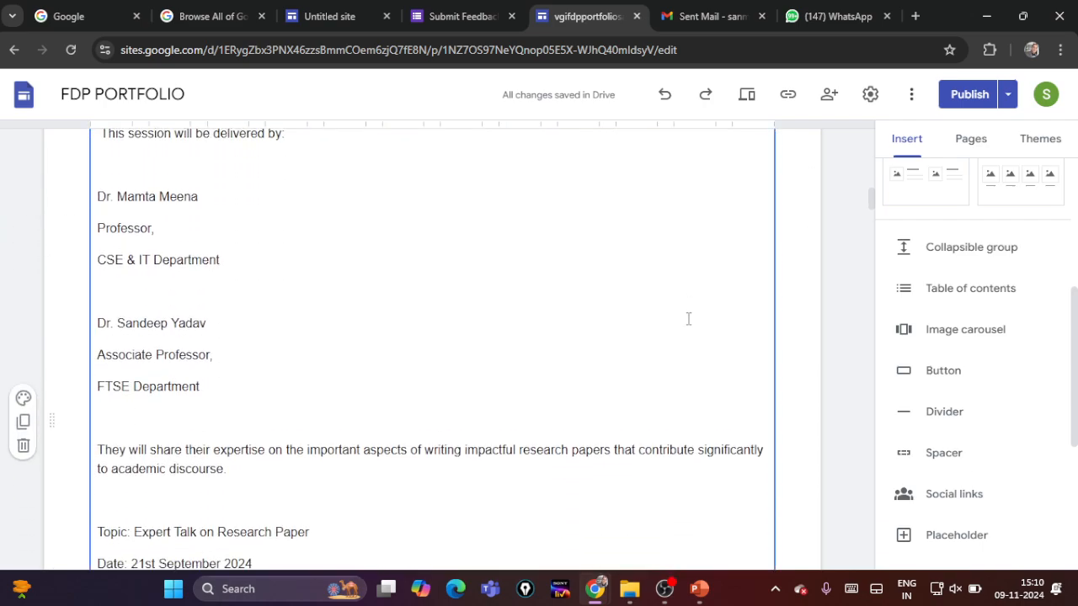
scroll(688, 319, "down", 1)
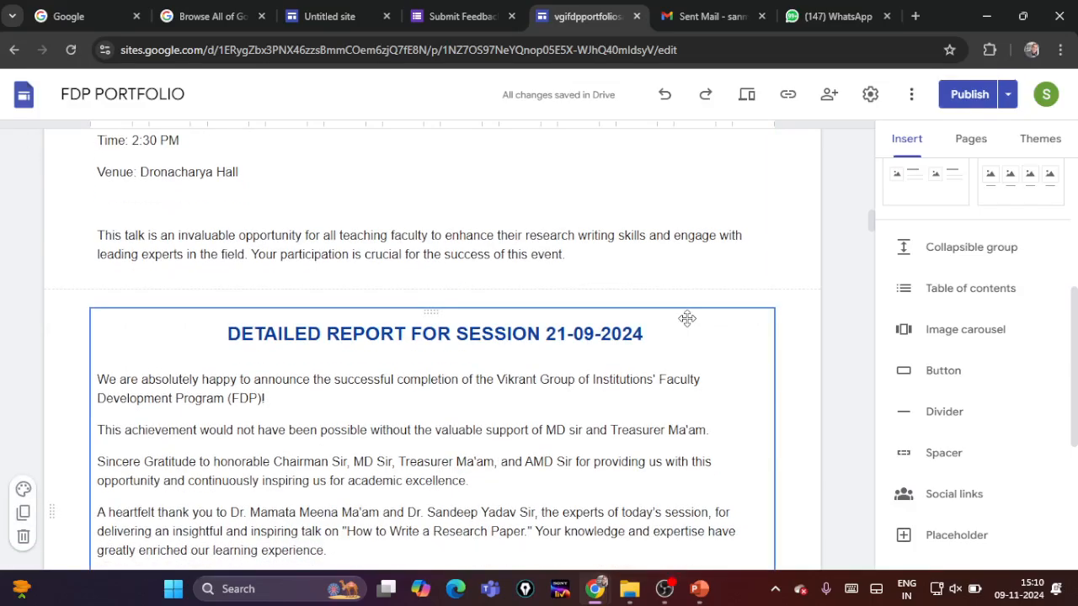
scroll(688, 319, "down", 2)
scroll(688, 319, "down", 3)
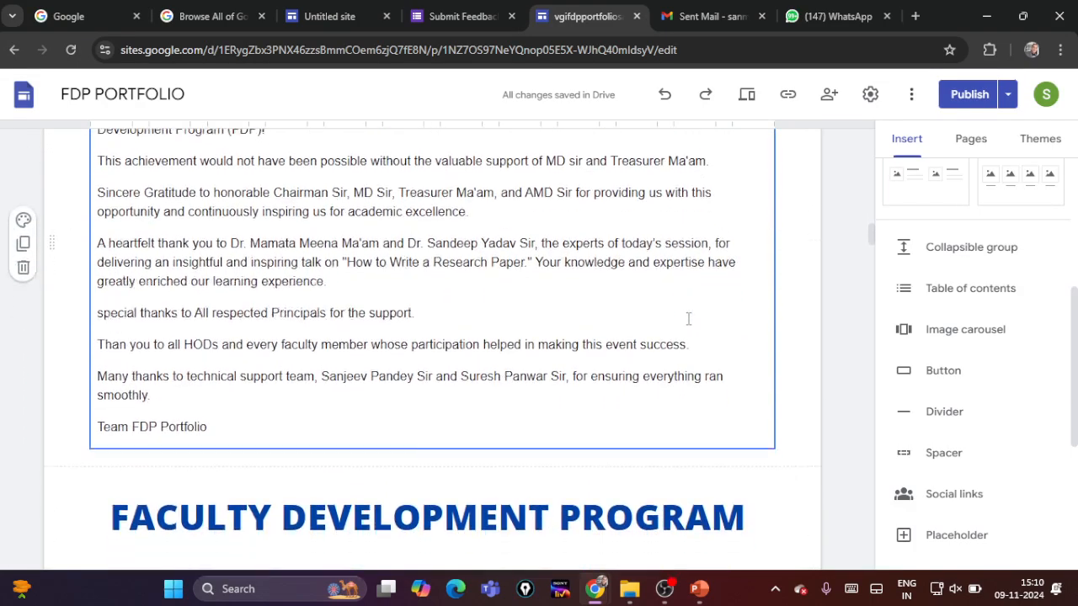
Examine the 28-09-2024 session's poster, announcement letter, thank-you text and photos on the Project page
scroll(688, 319, "down", 3)
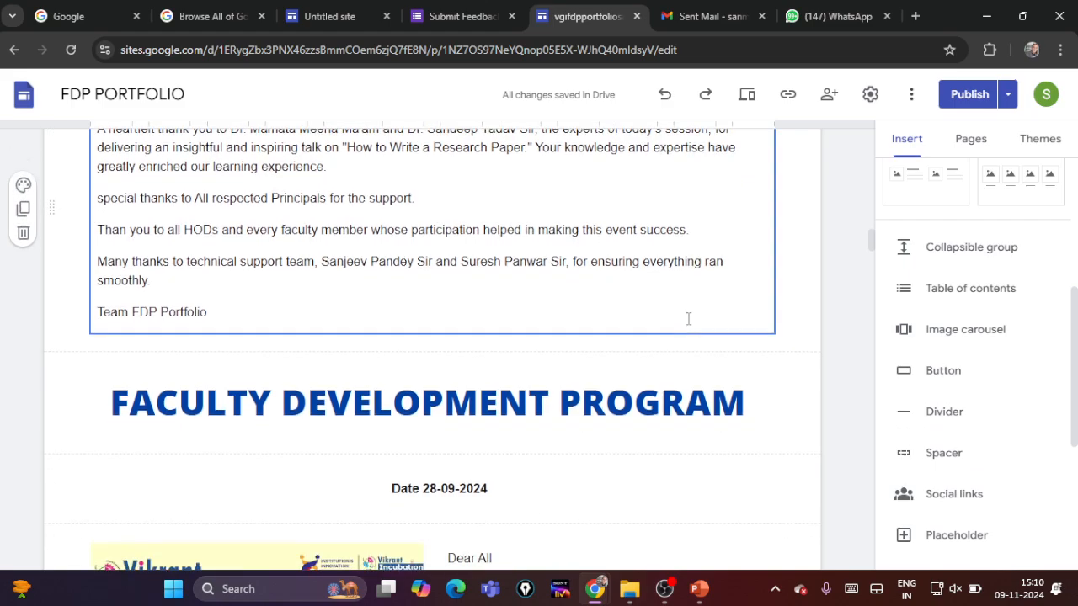
scroll(688, 319, "down", 1)
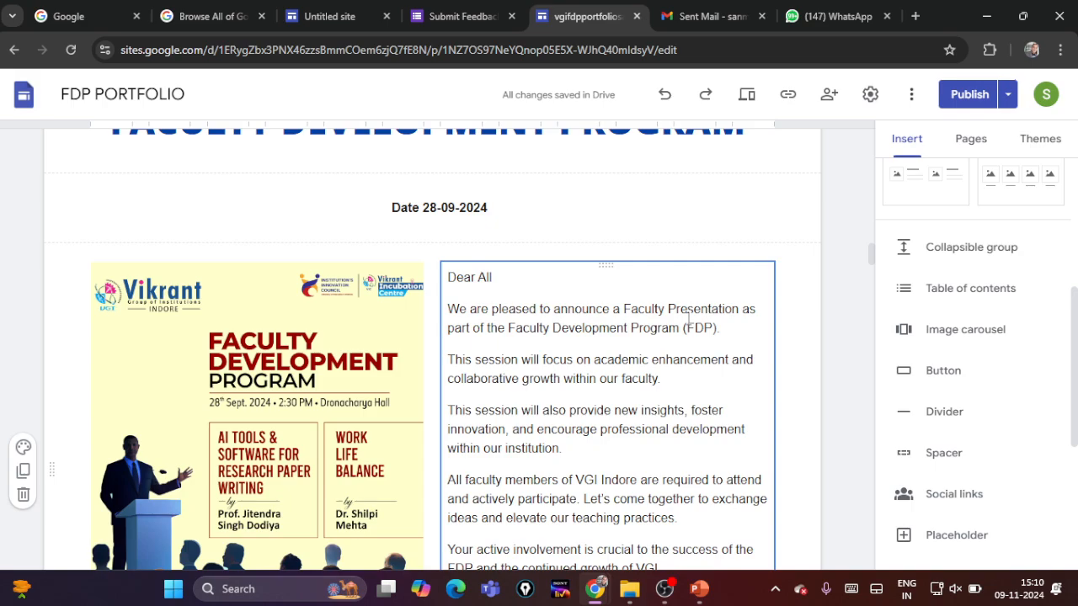
scroll(688, 319, "down", 2)
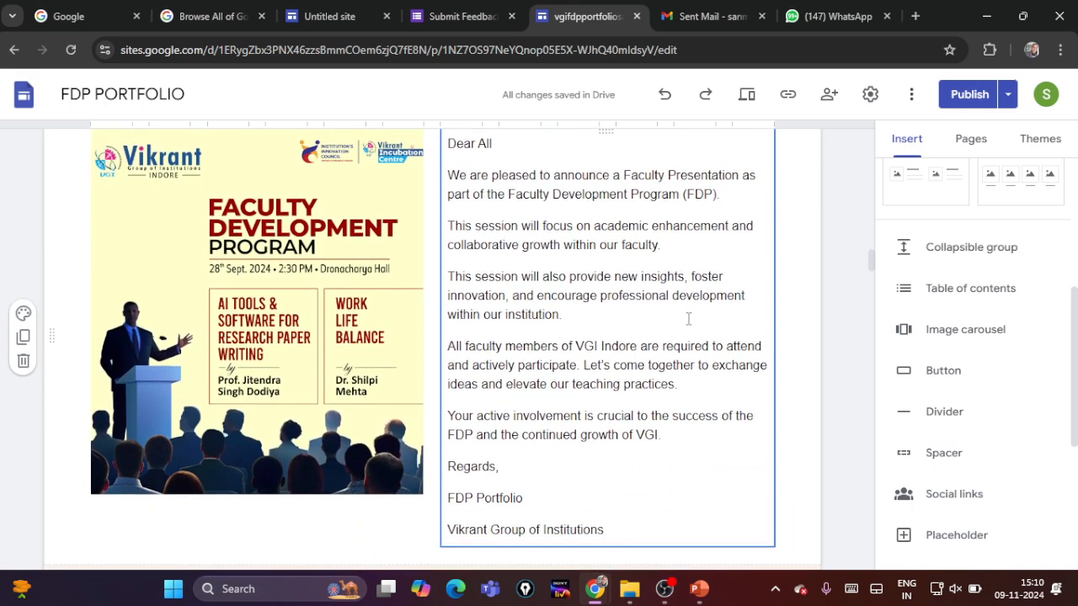
scroll(688, 319, "down", 1)
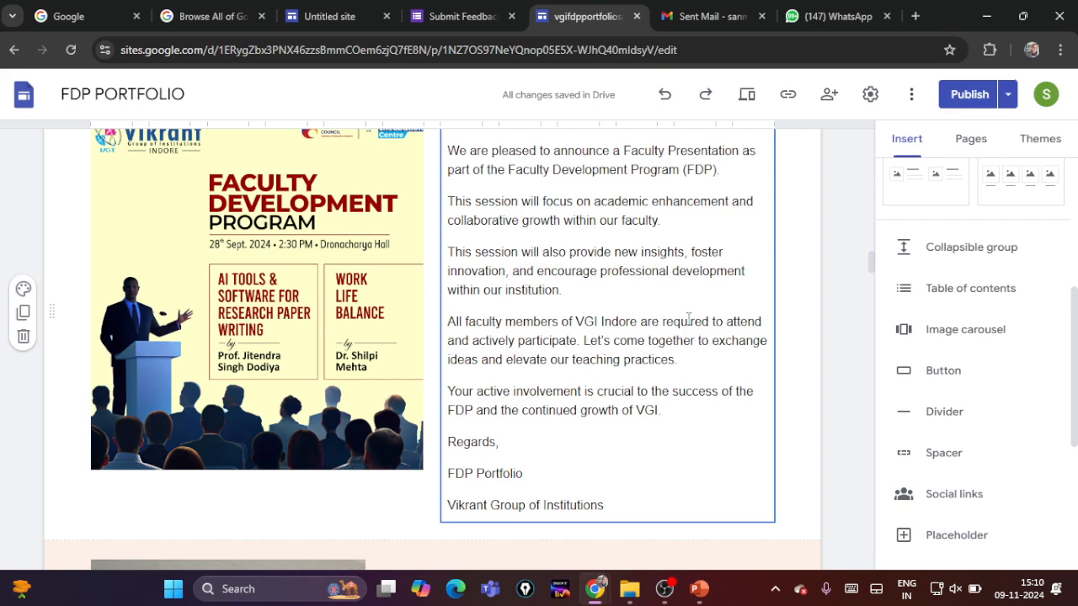
scroll(688, 319, "down", 5)
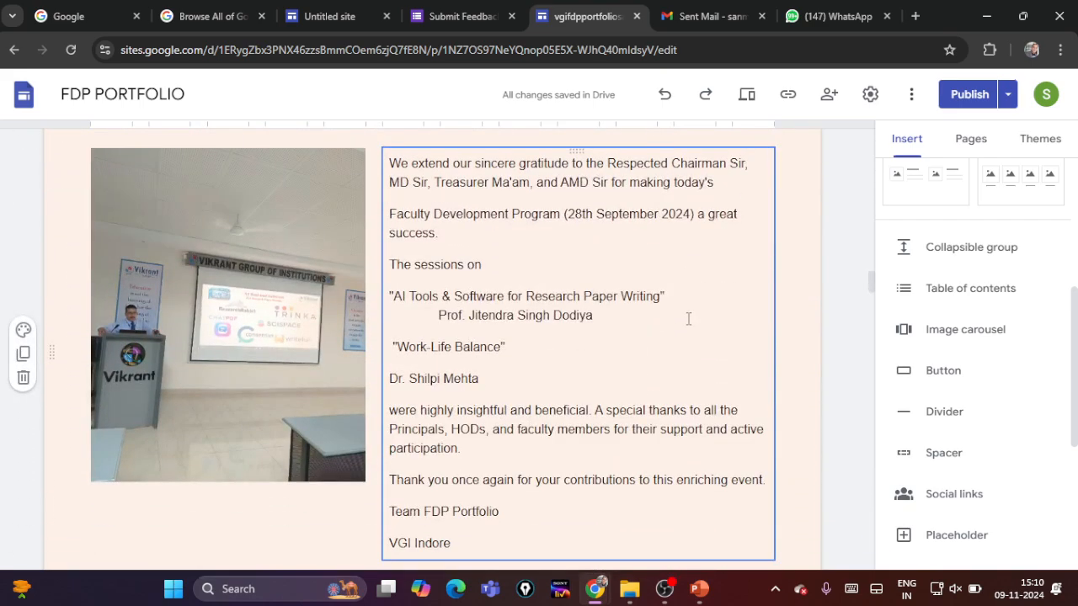
scroll(688, 319, "down", 3)
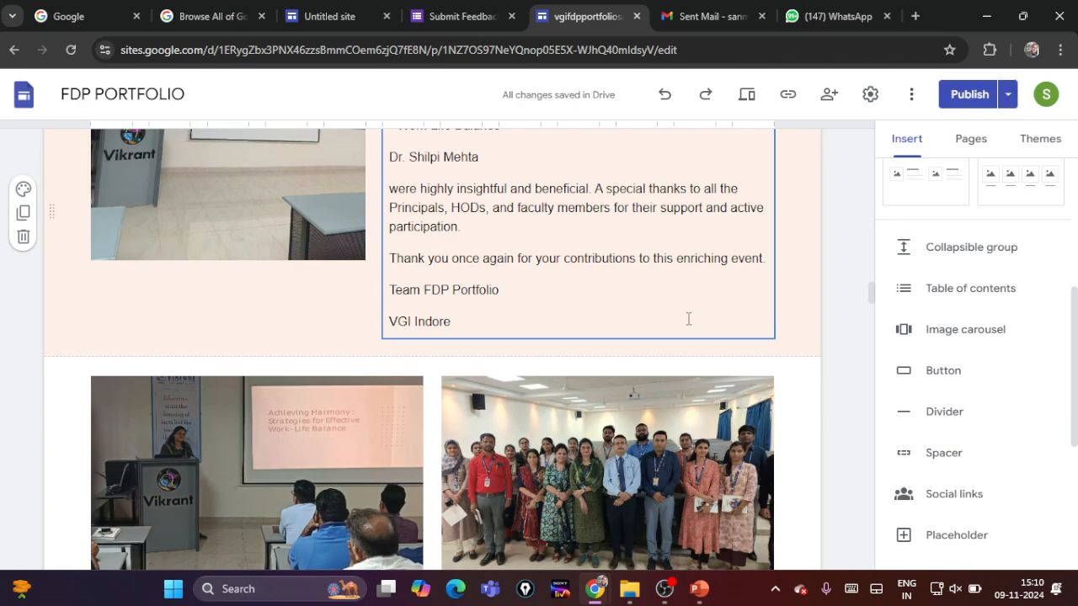
Look over the 05-10-2024 session's posters on Health & Wellbeing and 8 Limbs of Yoga and its photos
scroll(689, 319, "down", 5)
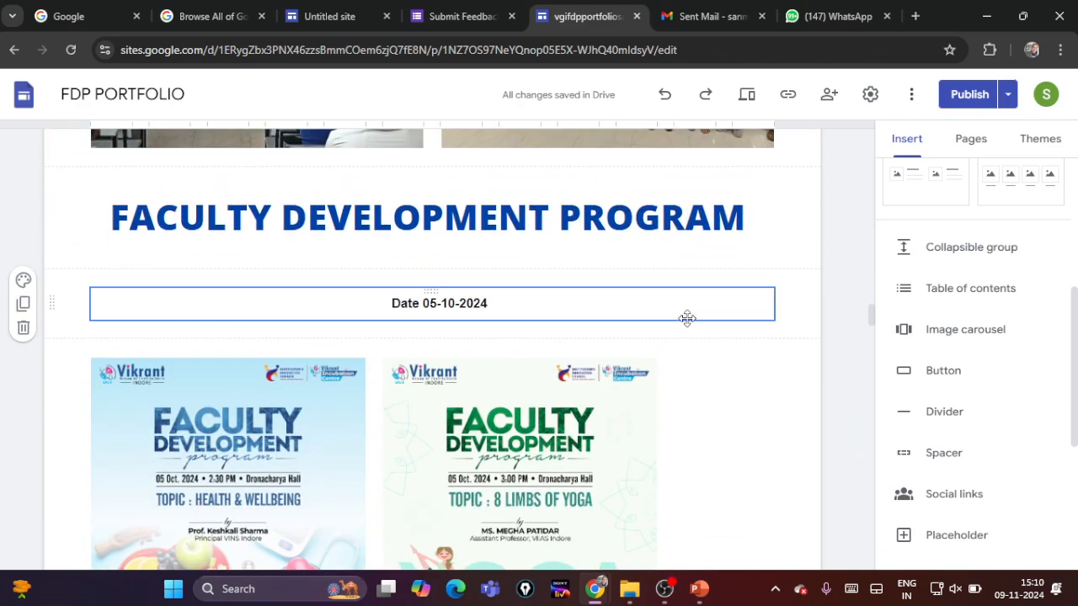
scroll(686, 316, "up", 1)
scroll(686, 325, "down", 2)
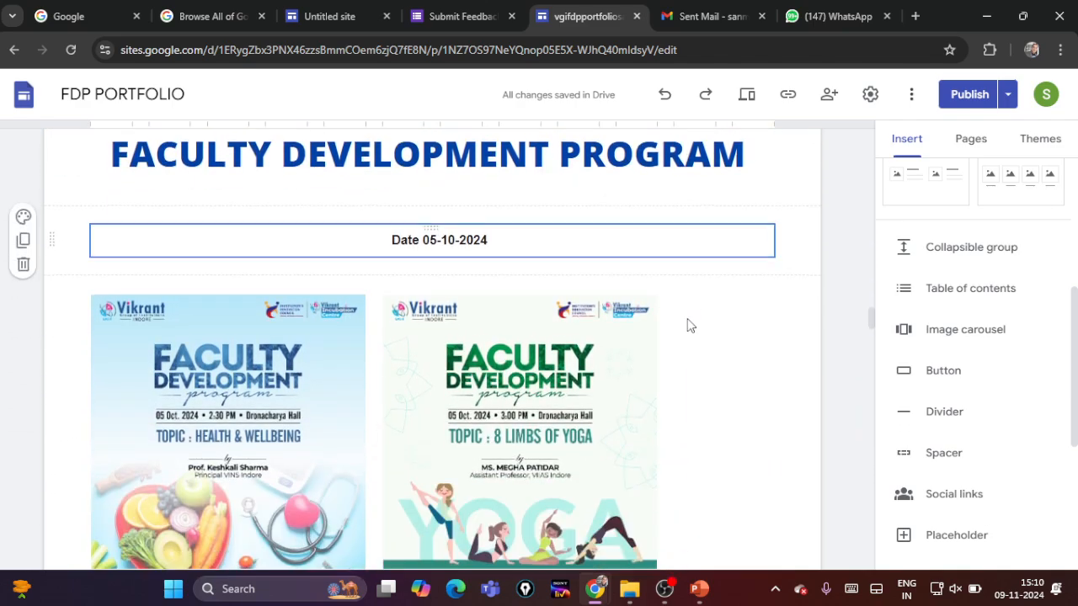
scroll(689, 325, "up", 4)
scroll(686, 319, "down", 1)
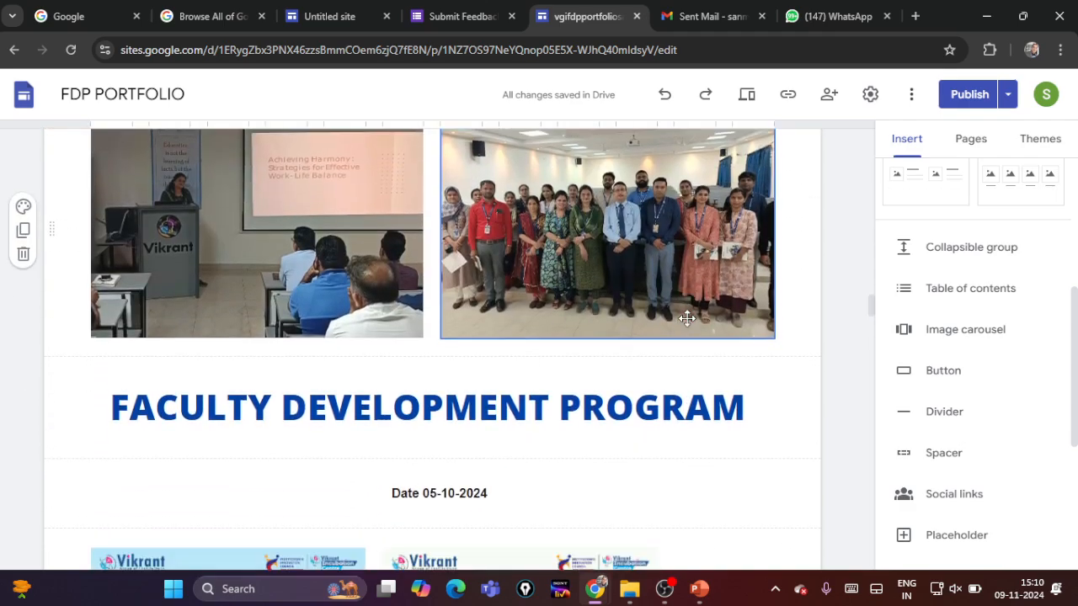
scroll(688, 320, "down", 3)
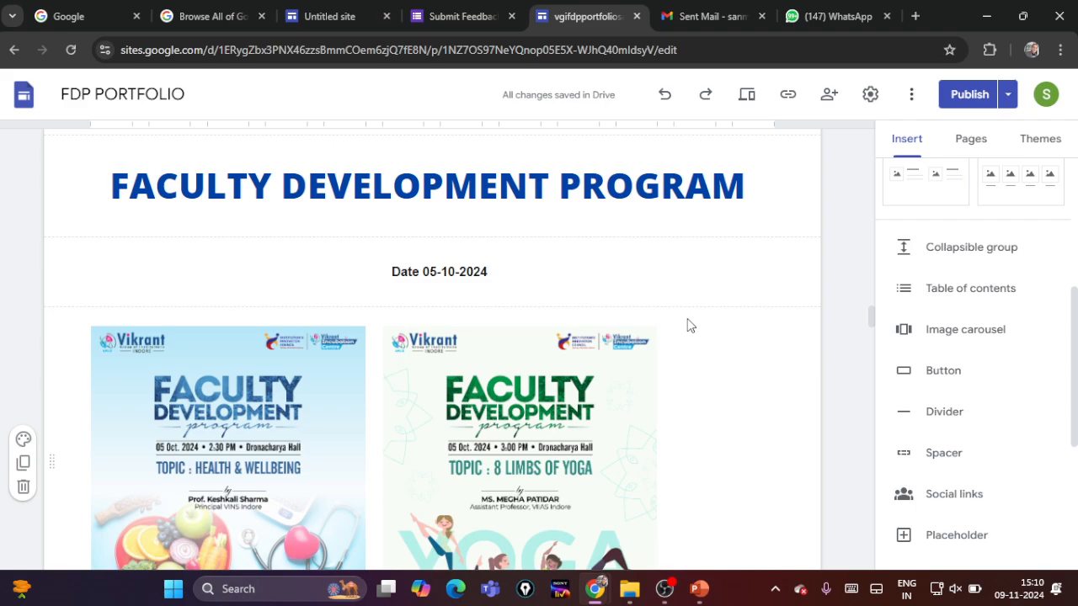
scroll(688, 326, "down", 1)
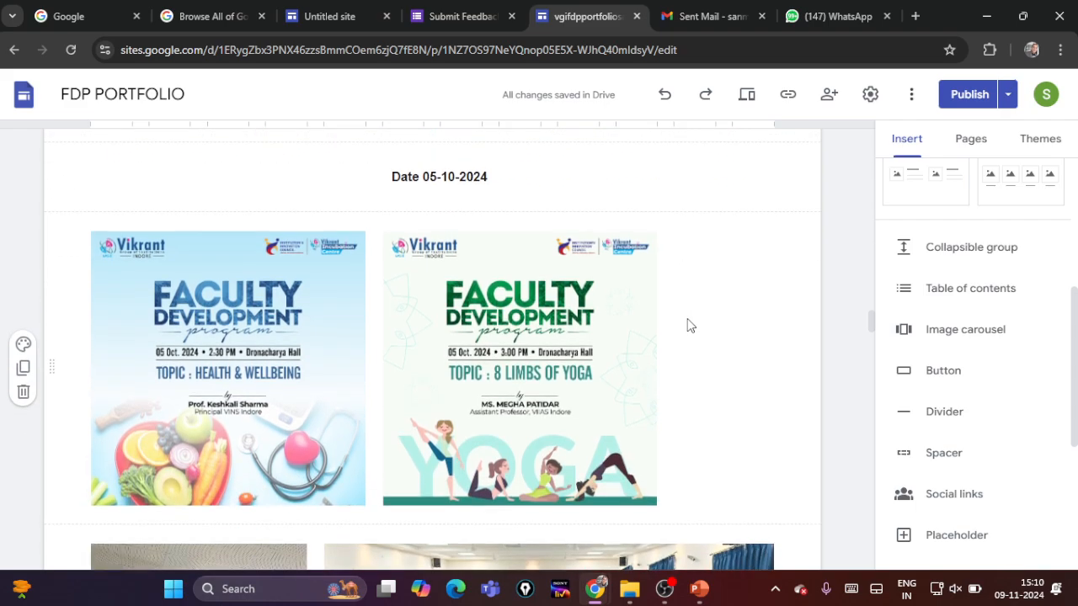
scroll(688, 325, "down", 8)
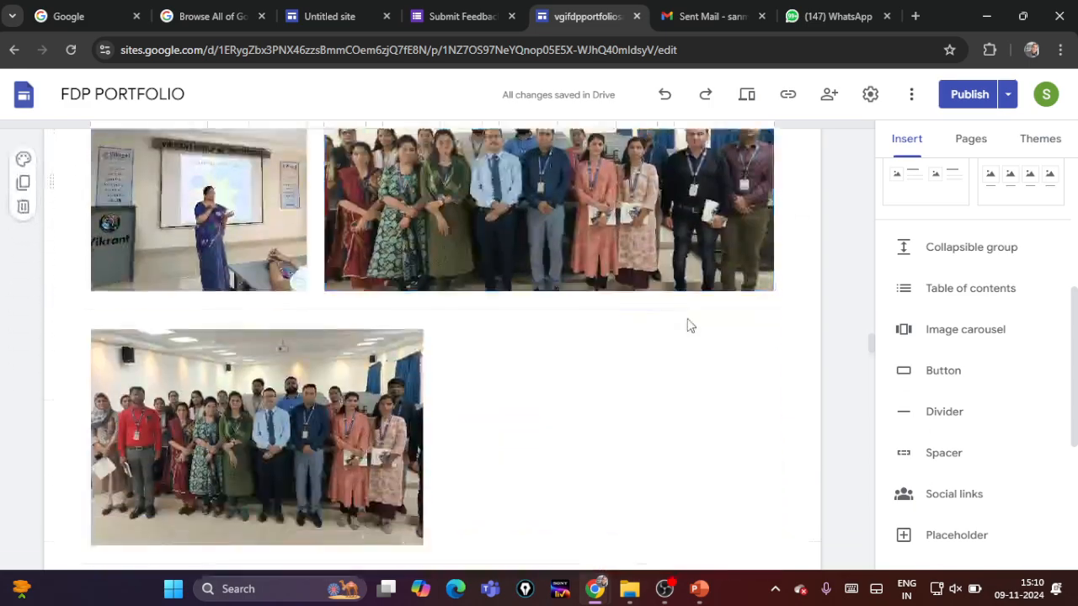
Read the 05-10-2024 session's key topics, learning points and acknowledgments
scroll(688, 325, "down", 6)
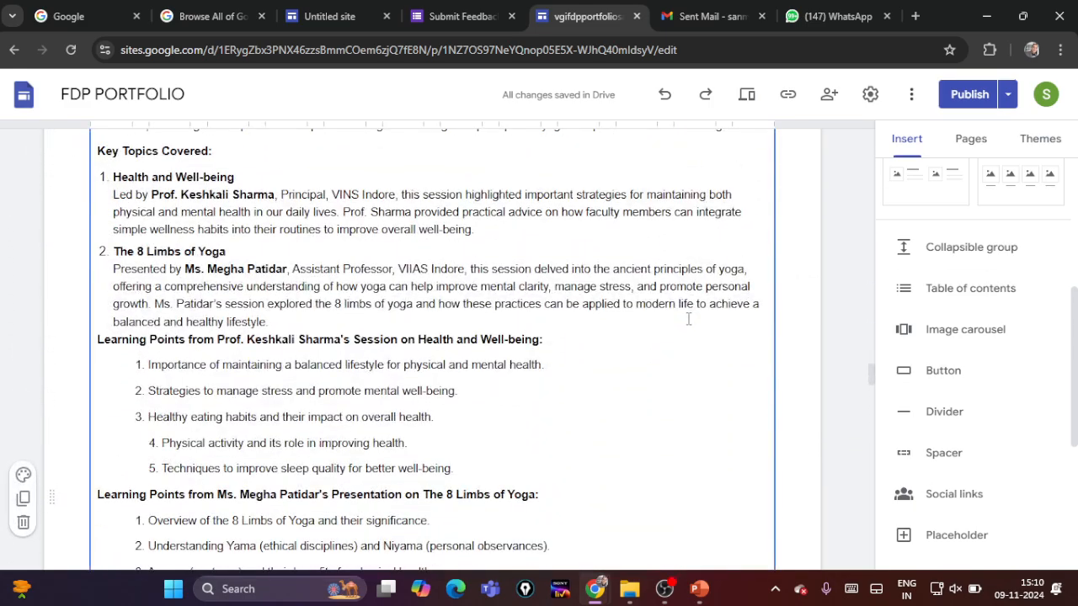
scroll(688, 320, "down", 1)
scroll(688, 319, "down", 4)
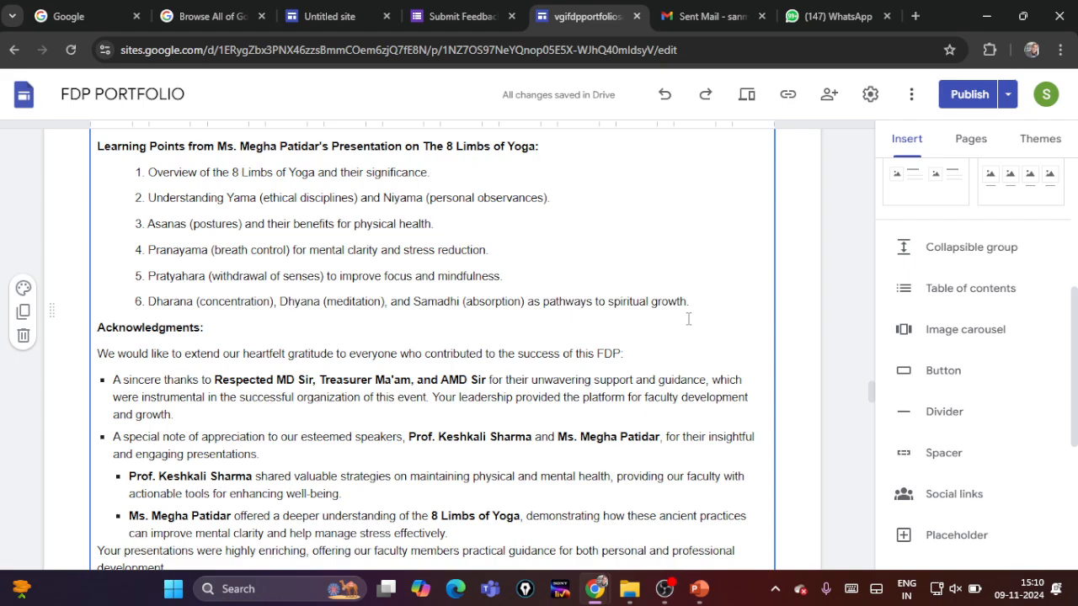
scroll(688, 319, "down", 10)
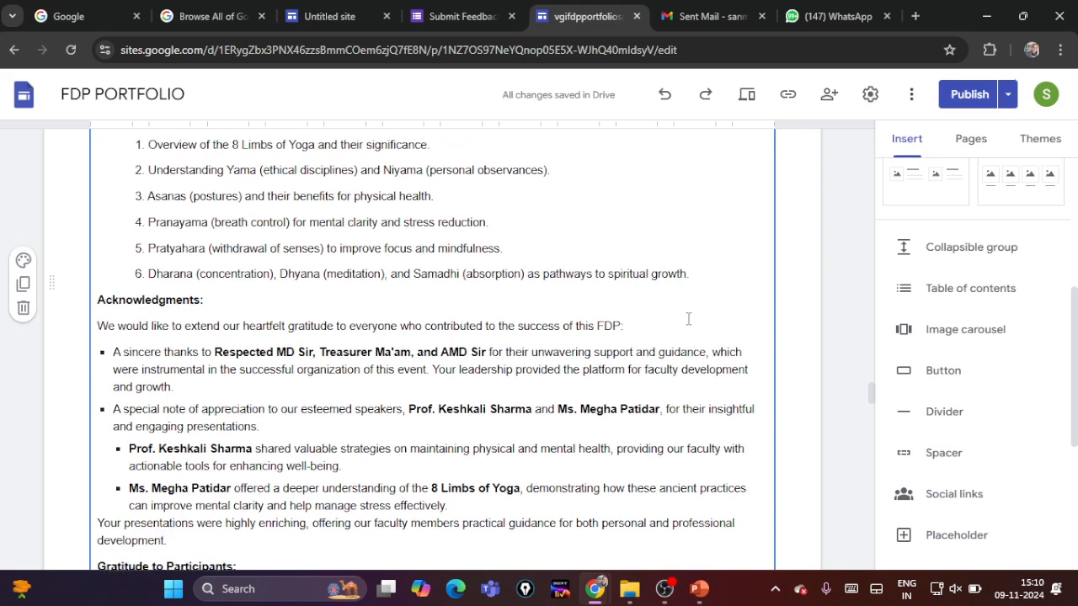
scroll(688, 317, "down", 4)
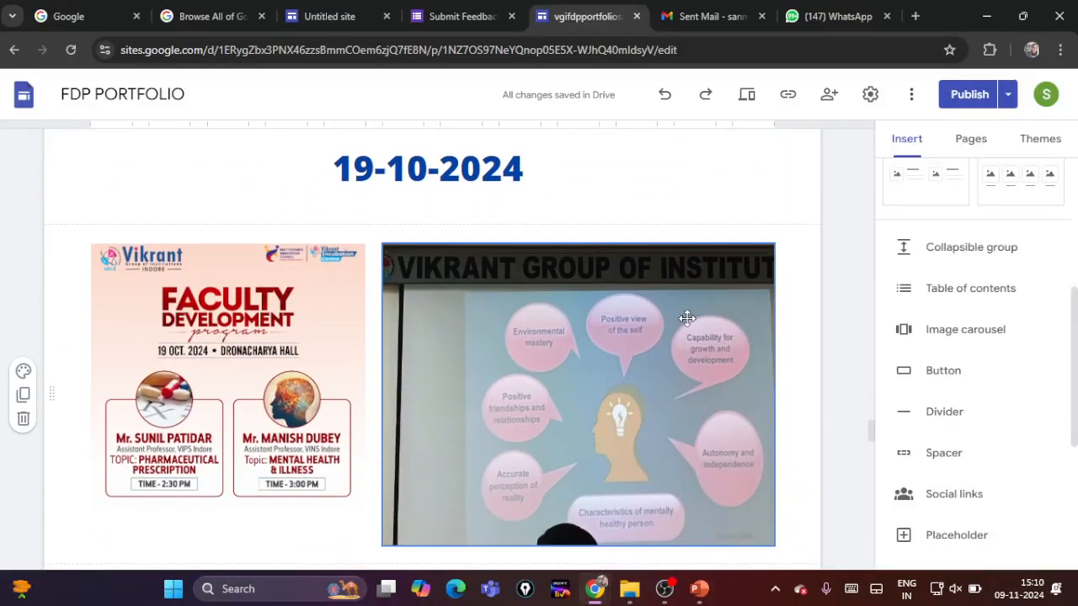
Examine the 19-10-2024 session's poster, photos and written report on the Project page down to the footer
scroll(688, 318, "down", 12)
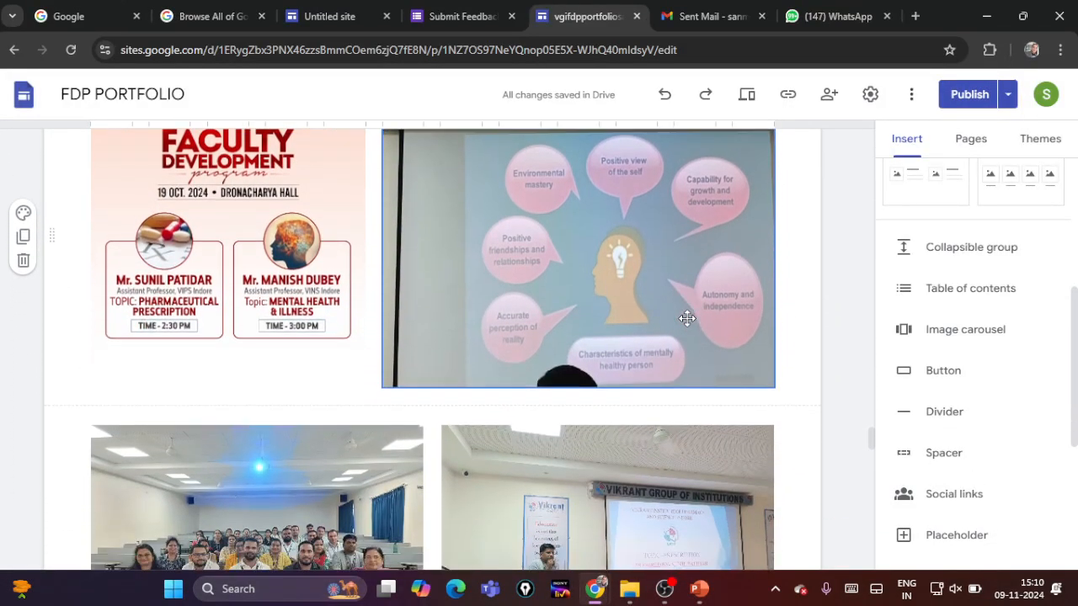
scroll(687, 318, "down", 5)
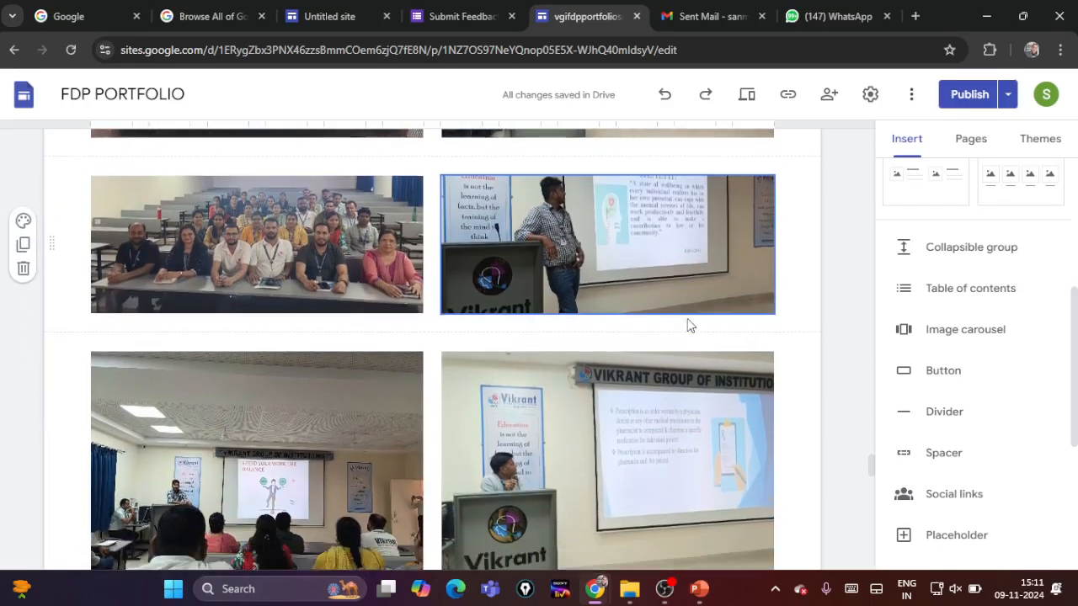
scroll(688, 319, "down", 18)
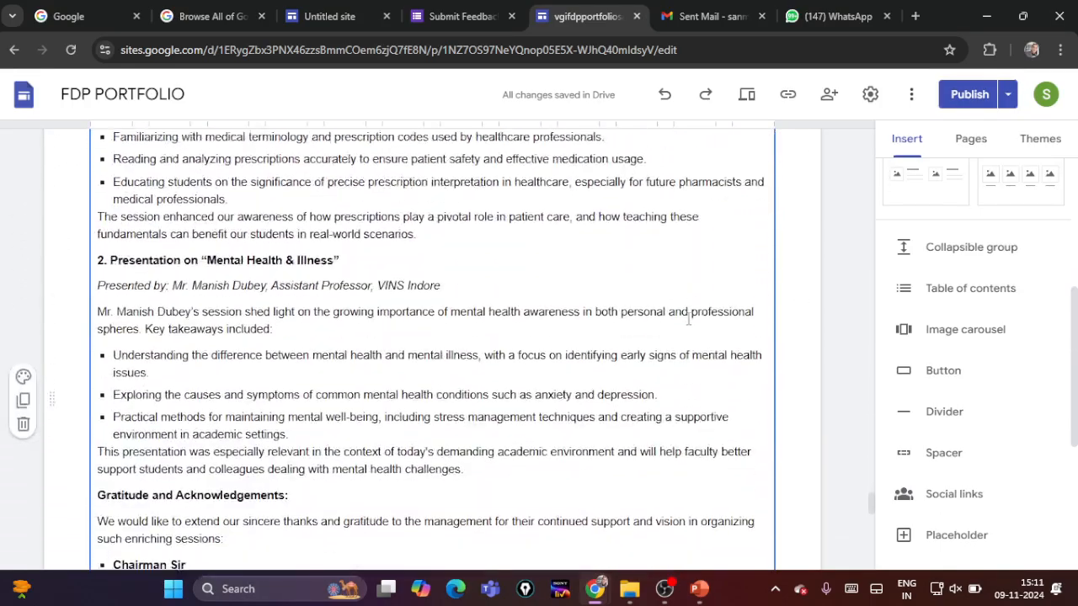
scroll(688, 318, "down", 8)
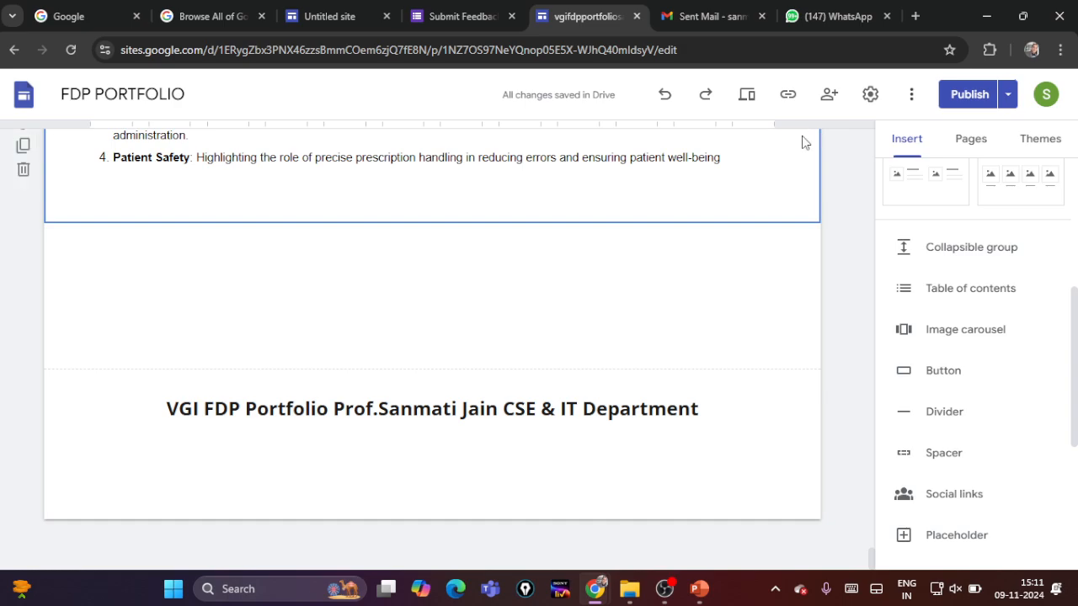
Open the published version of the site and copy the Project page's web address
left_click(1009, 95)
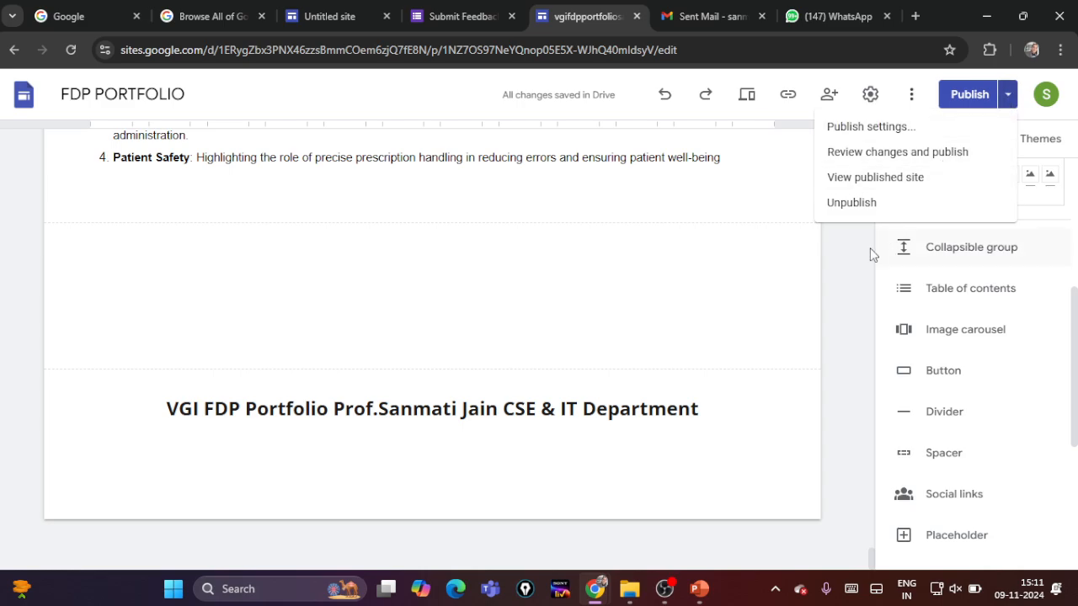
left_click(876, 178)
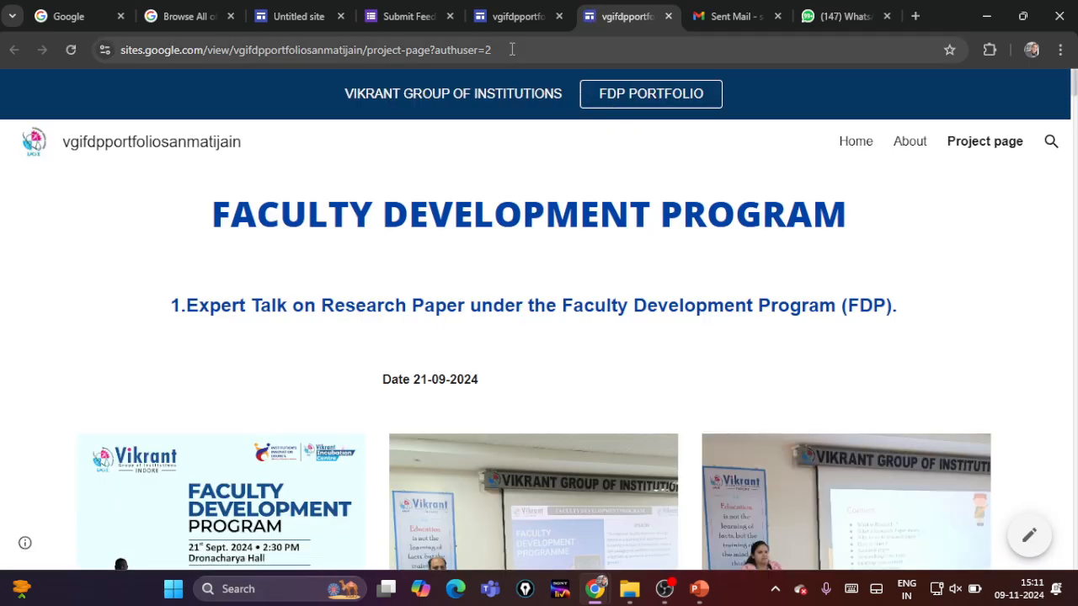
left_click_drag(513, 50, 78, 46)
key("ctrl+c")
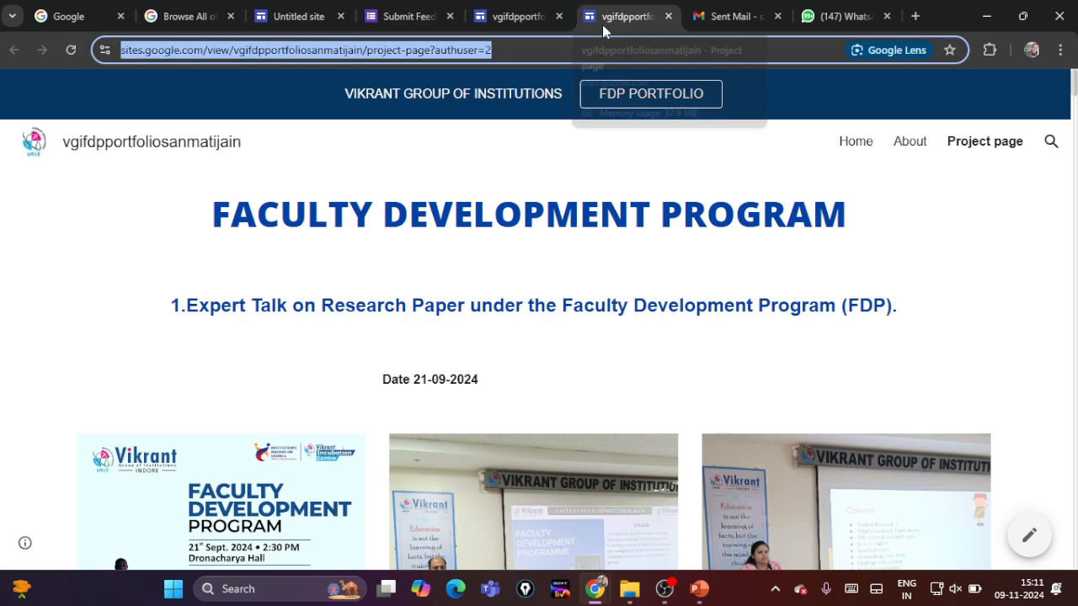
Switch to WhatsApp and send the copied Project page link to the VGI Official Group chat
left_click(832, 19)
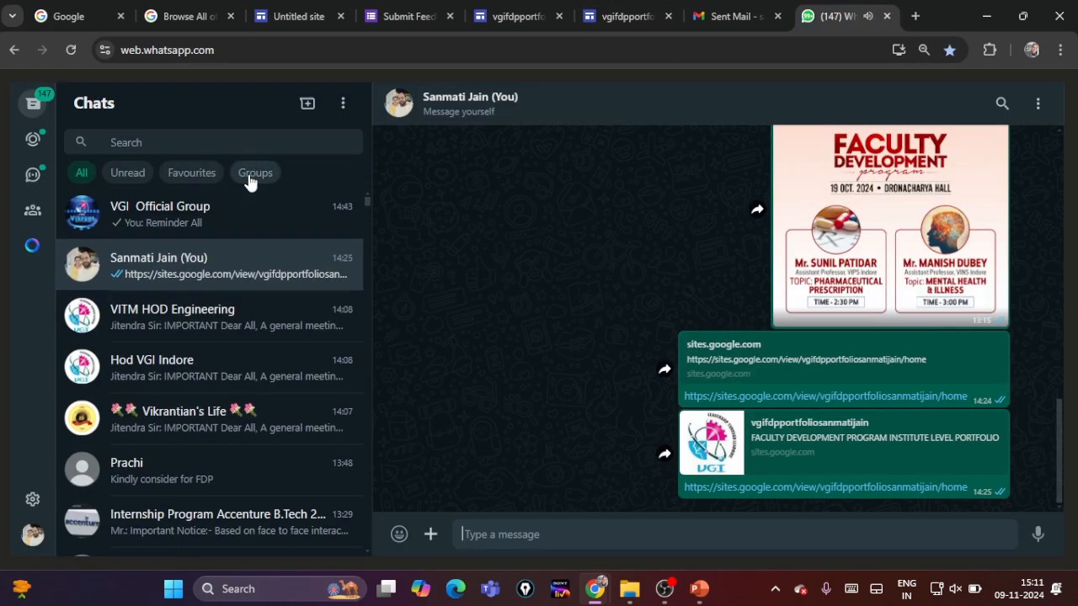
left_click(242, 219)
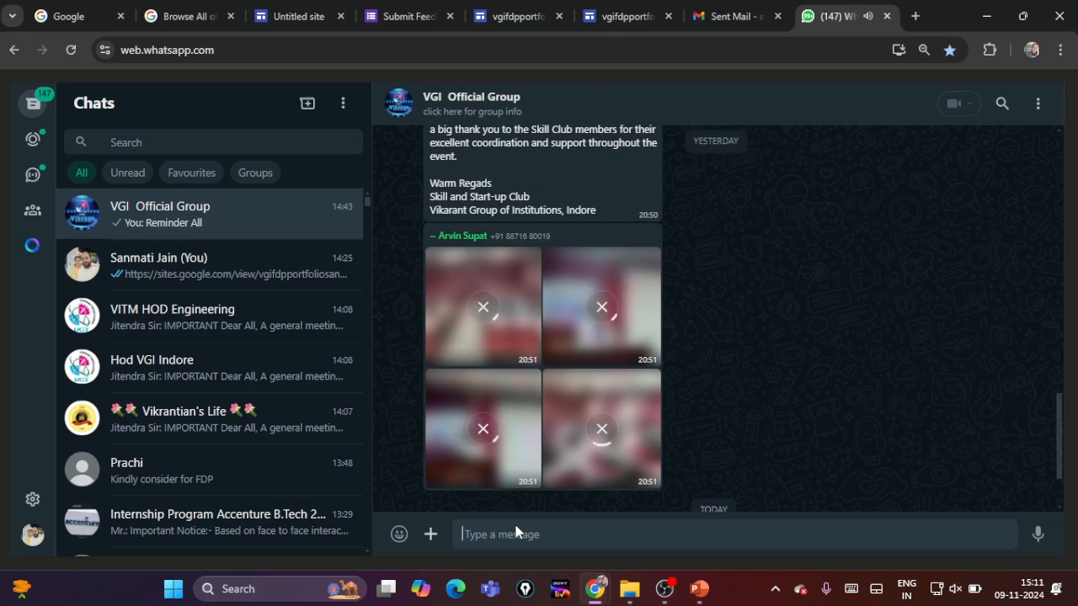
key("ctrl+v")
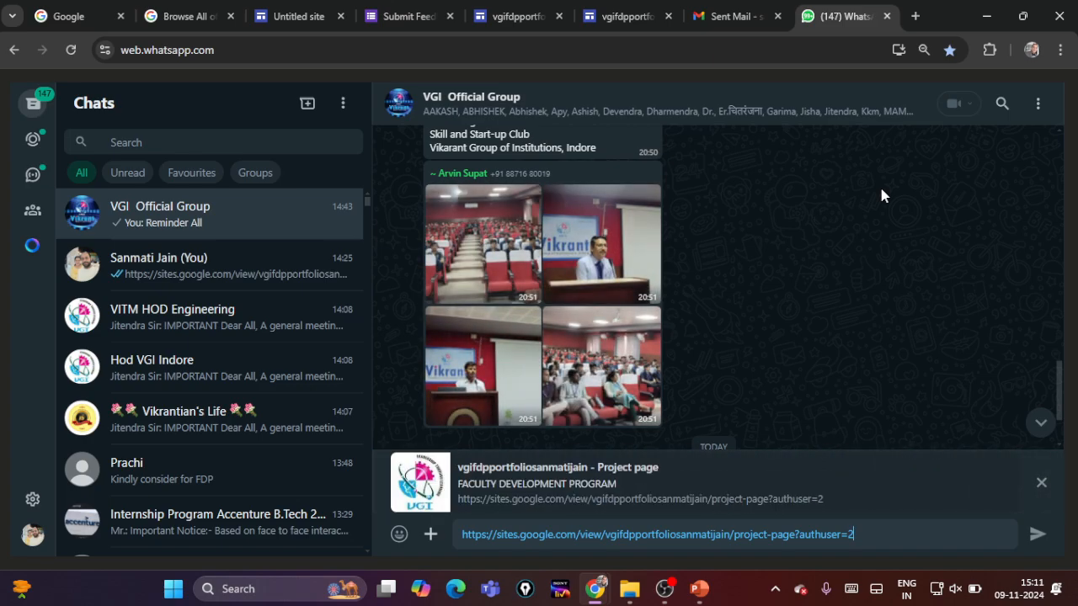
left_click(1037, 537)
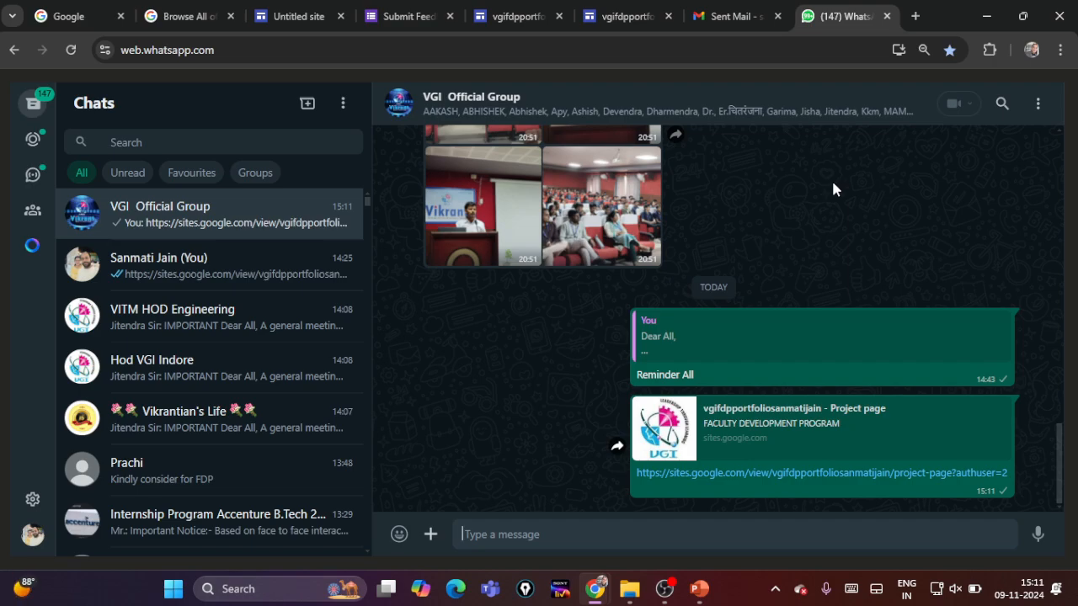
Return to the published site and look through its Project page from the 21-09-2024 session to the 28-09-2024 session
left_click(728, 17)
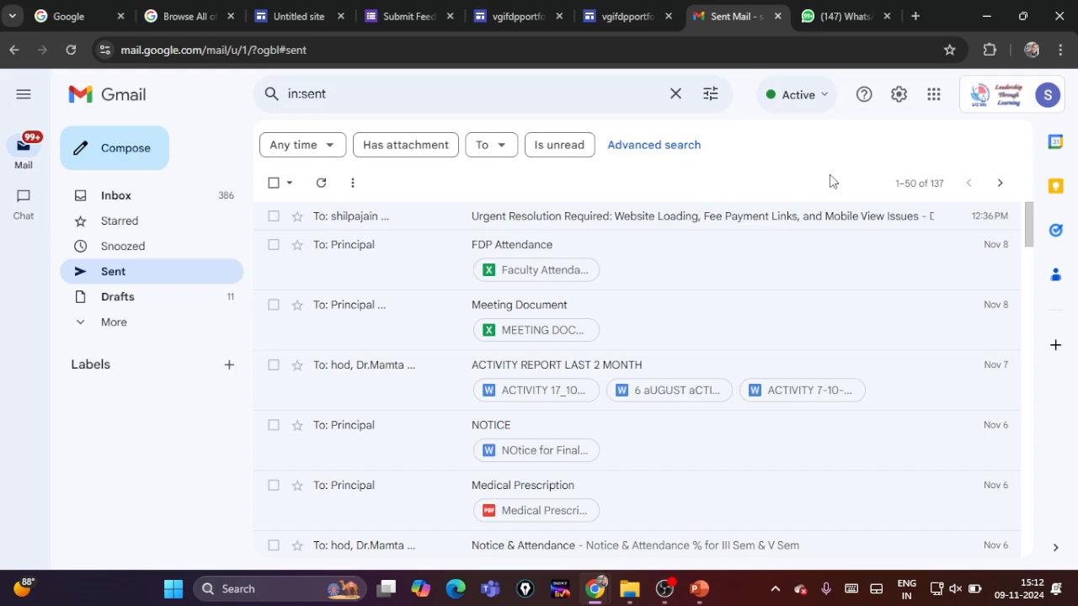
left_click(508, 18)
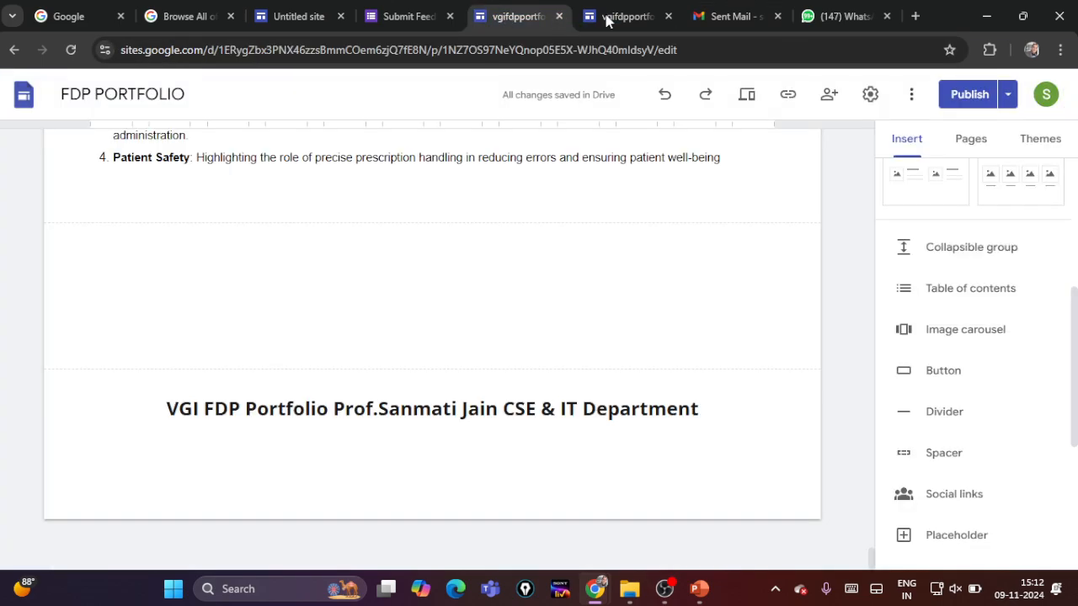
left_click(630, 18)
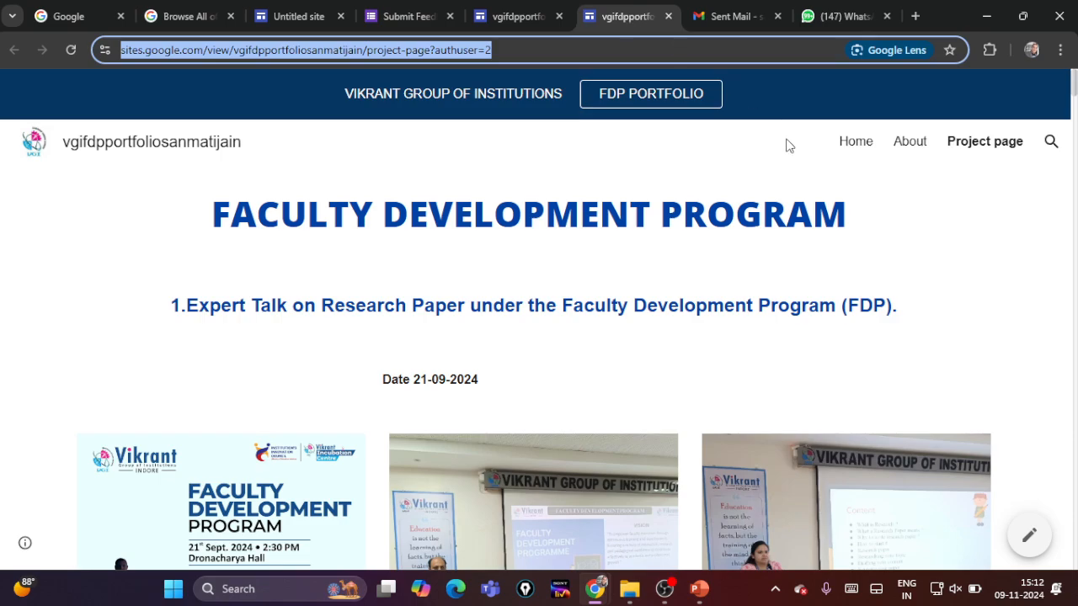
left_click(878, 193)
scroll(936, 227, "down", 1)
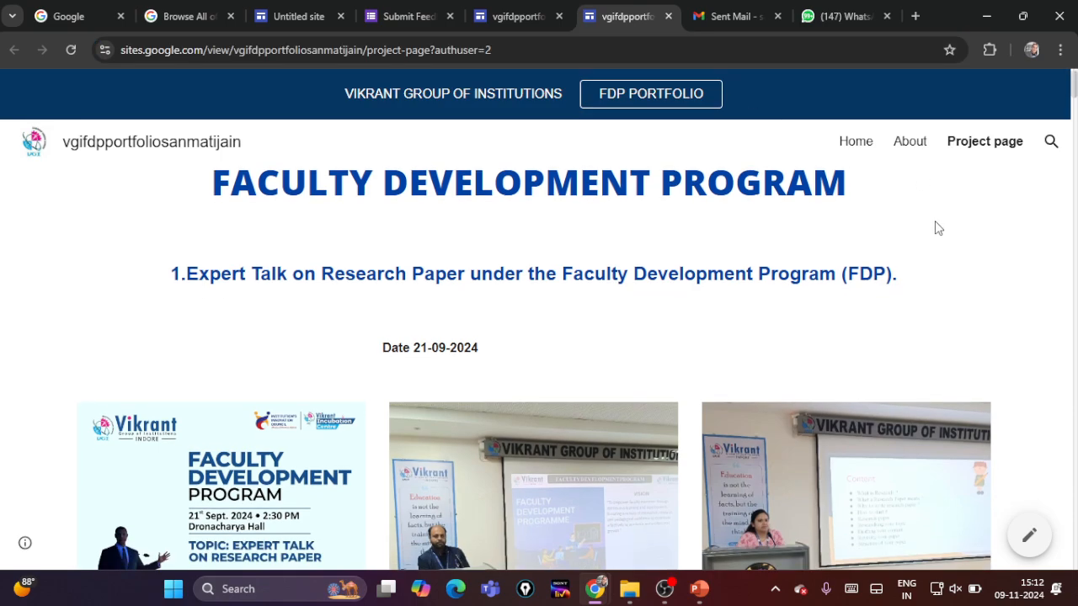
scroll(936, 227, "down", 10)
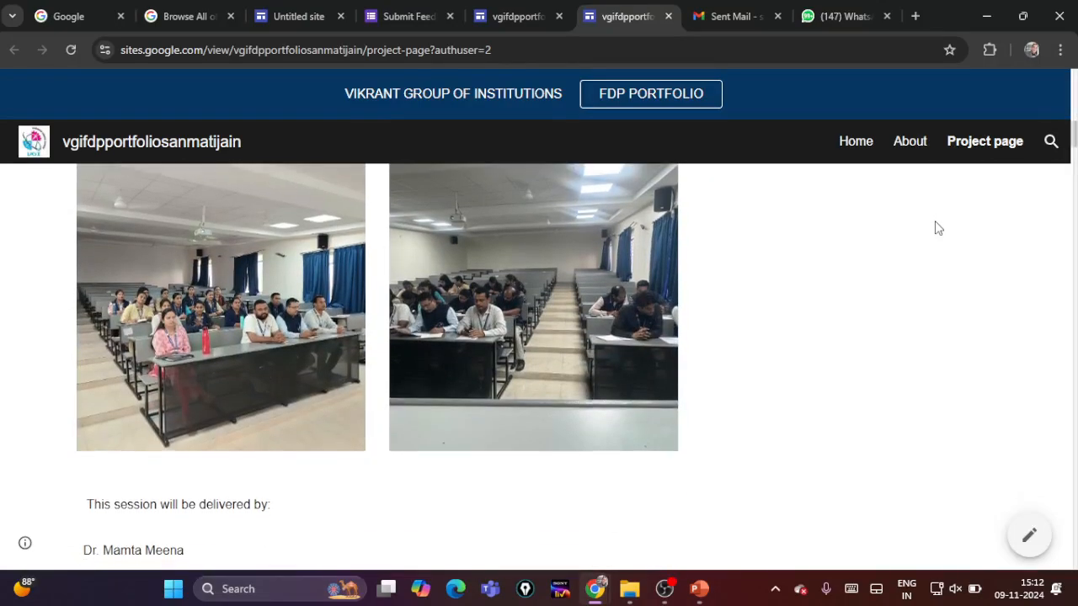
scroll(937, 228, "down", 10)
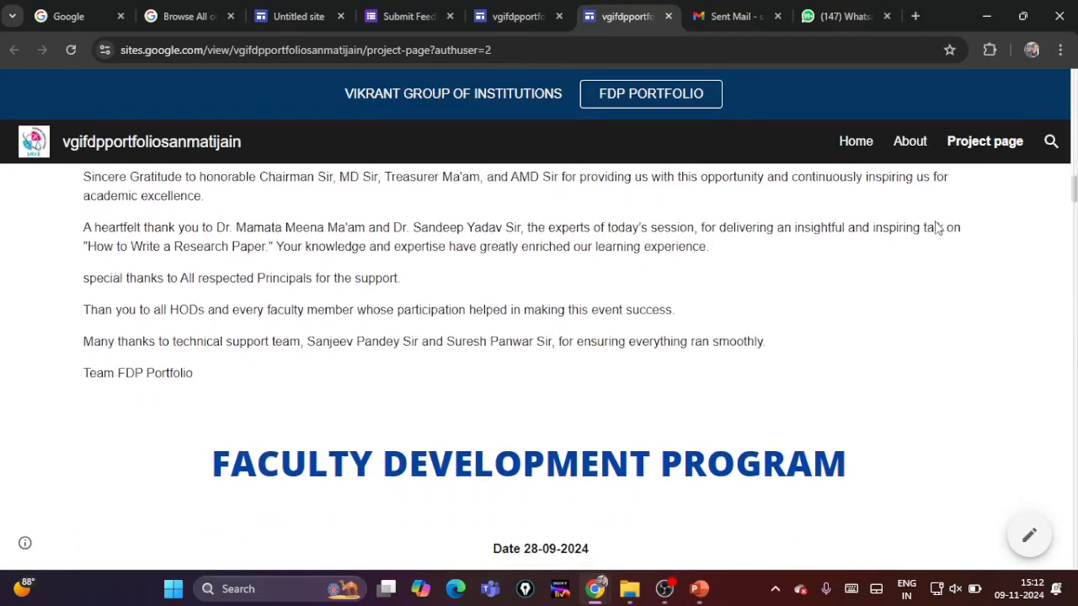
scroll(937, 227, "down", 3)
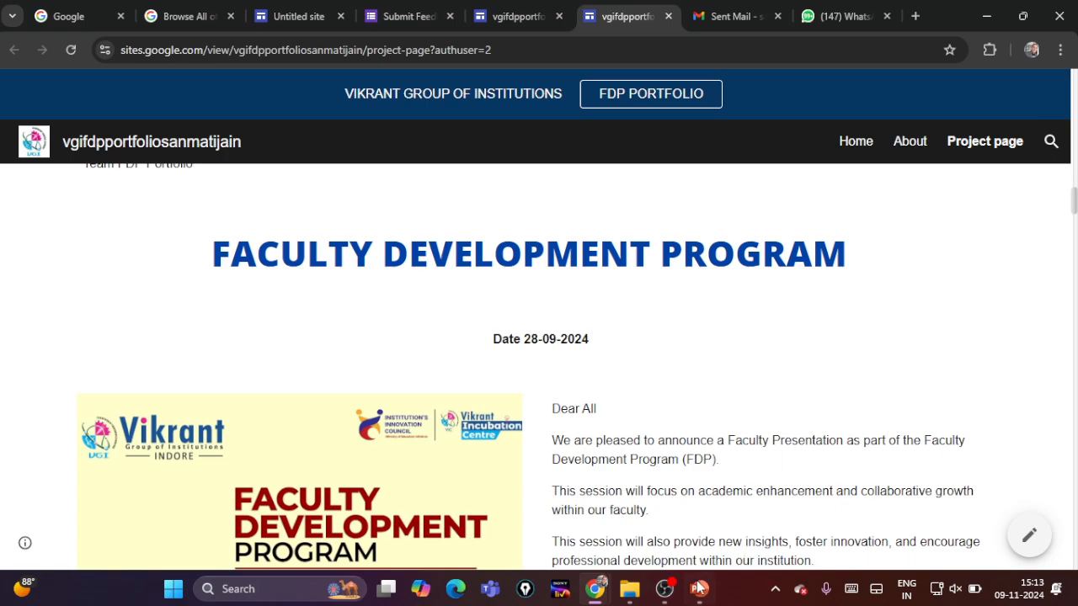
left_click(665, 589)
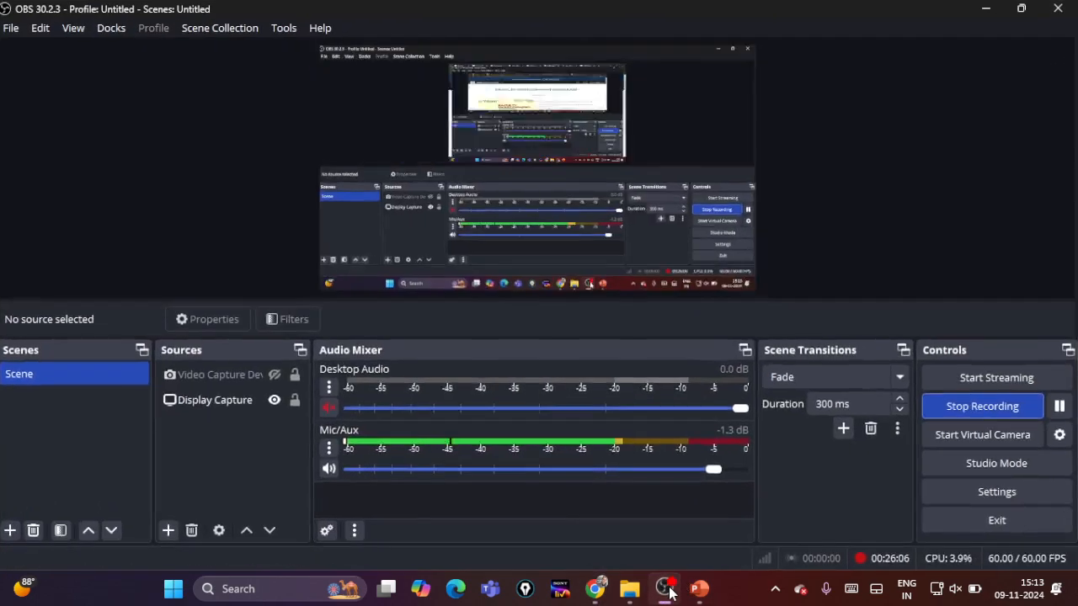